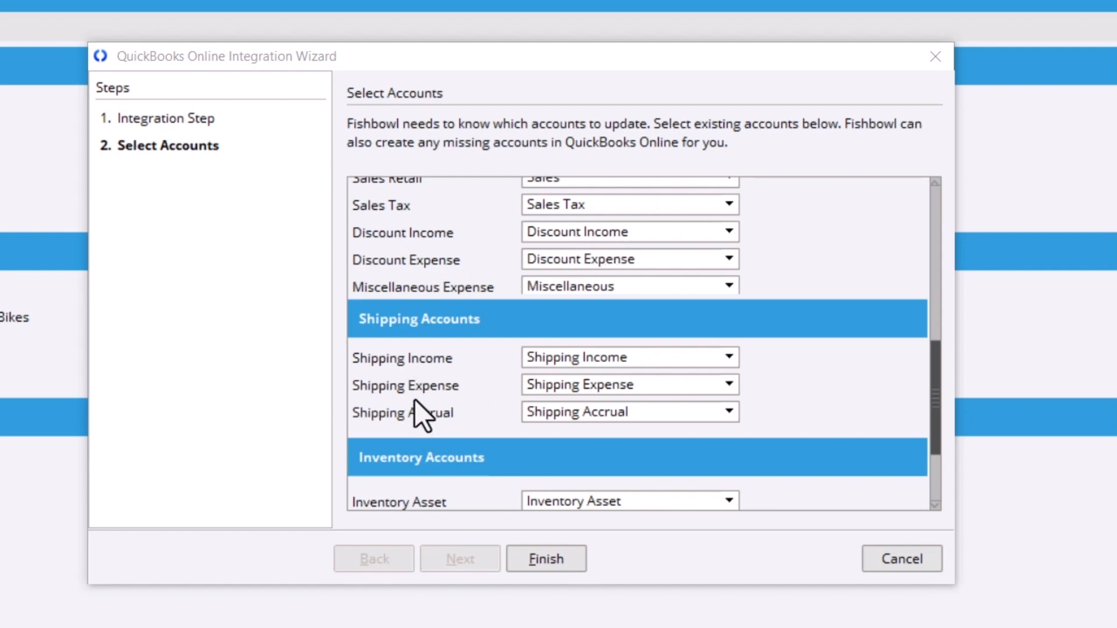
# - Review the sales, shipping and inventory account mappings in the QuickBooks Online Integration Wizard, then close it without applying anything
pyautogui.scroll(1, 456, 253)
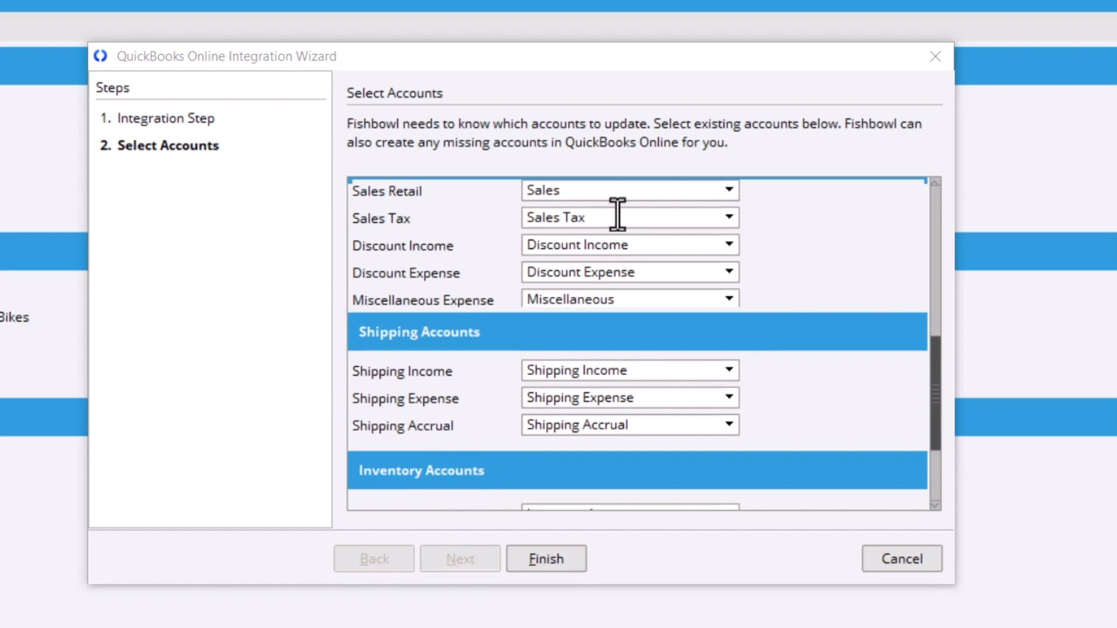
pyautogui.scroll(-5, 766, 365)
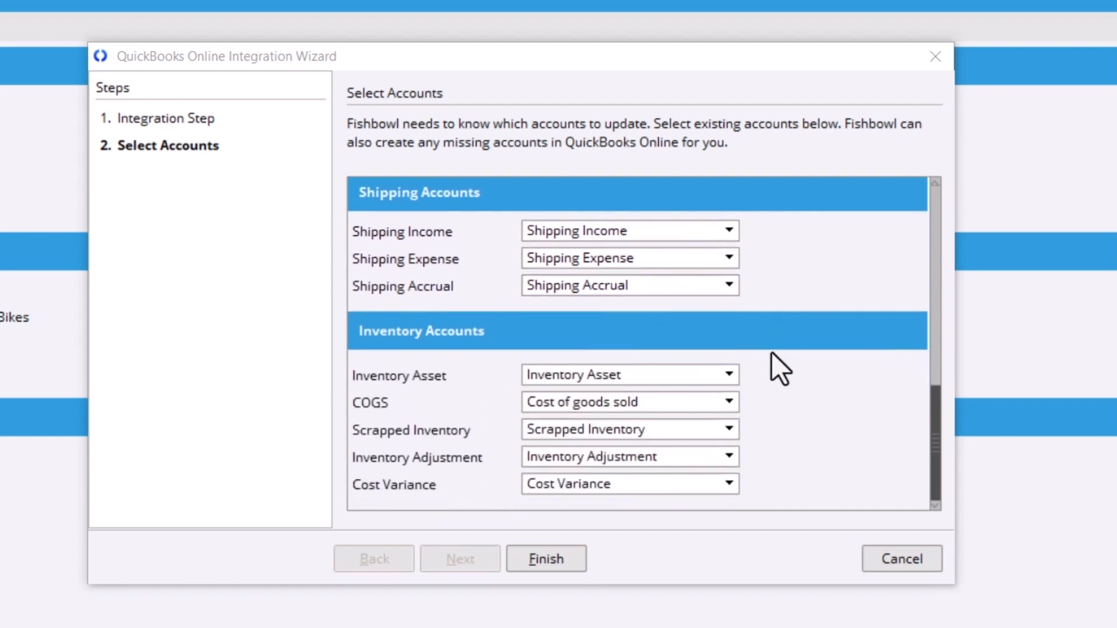
pyautogui.scroll(8, 690, 299)
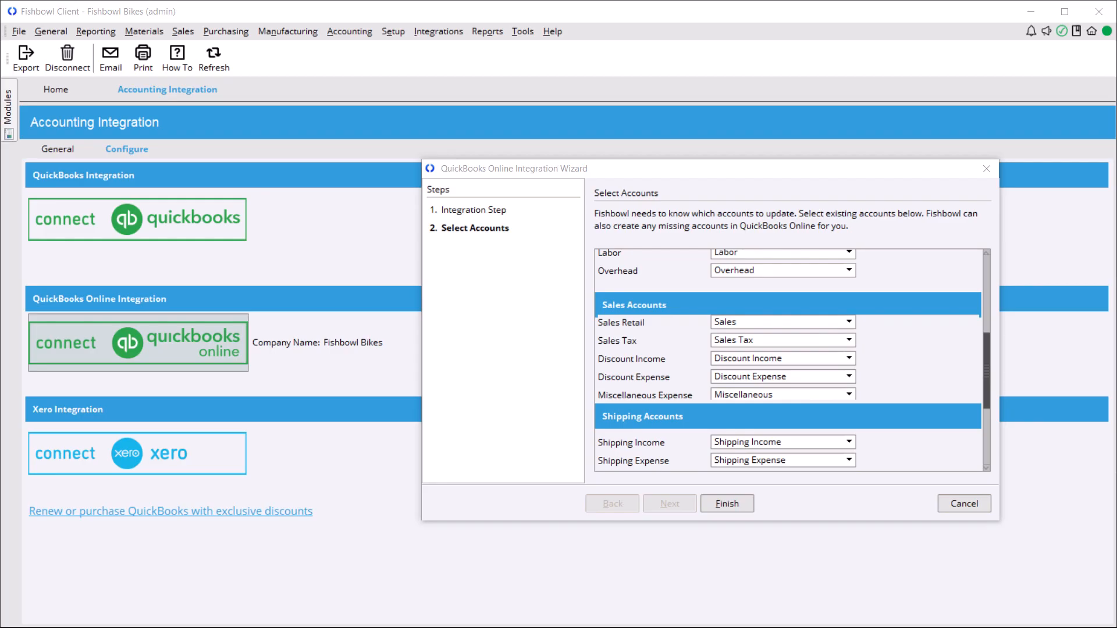
pyautogui.hotkey('alt', 'Tab')
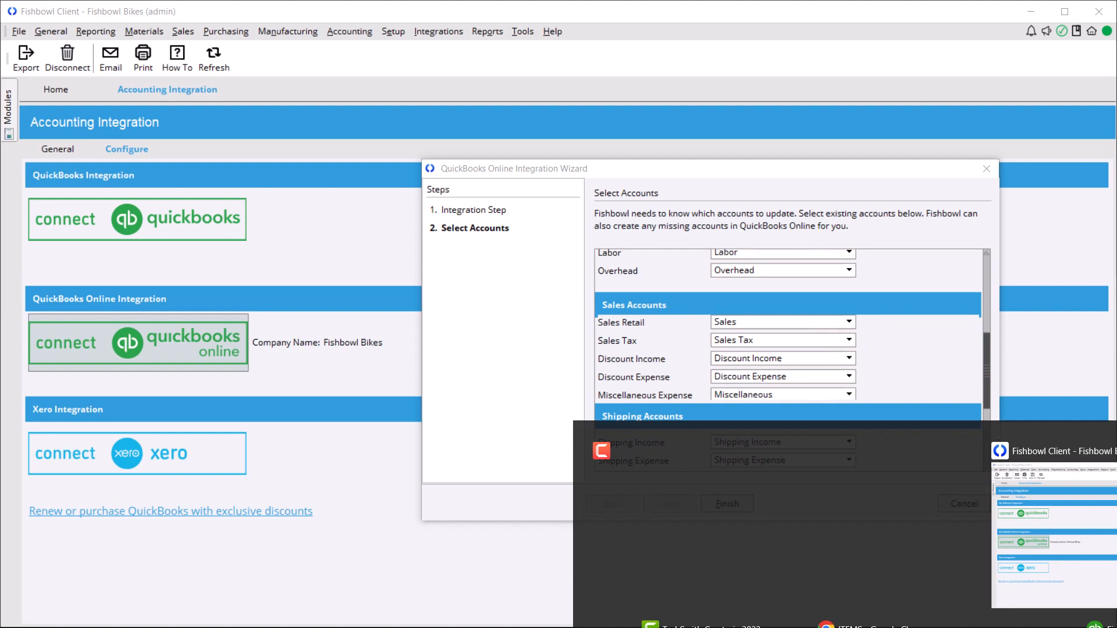
pyautogui.hotkey('alt', 'Tab')
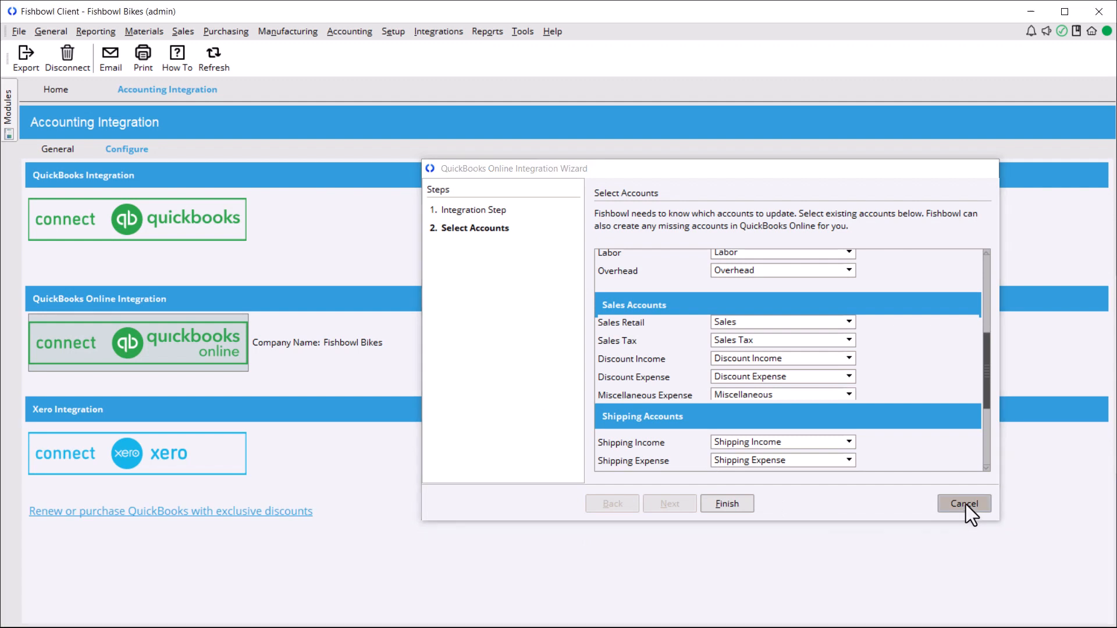
pyautogui.click(965, 505)
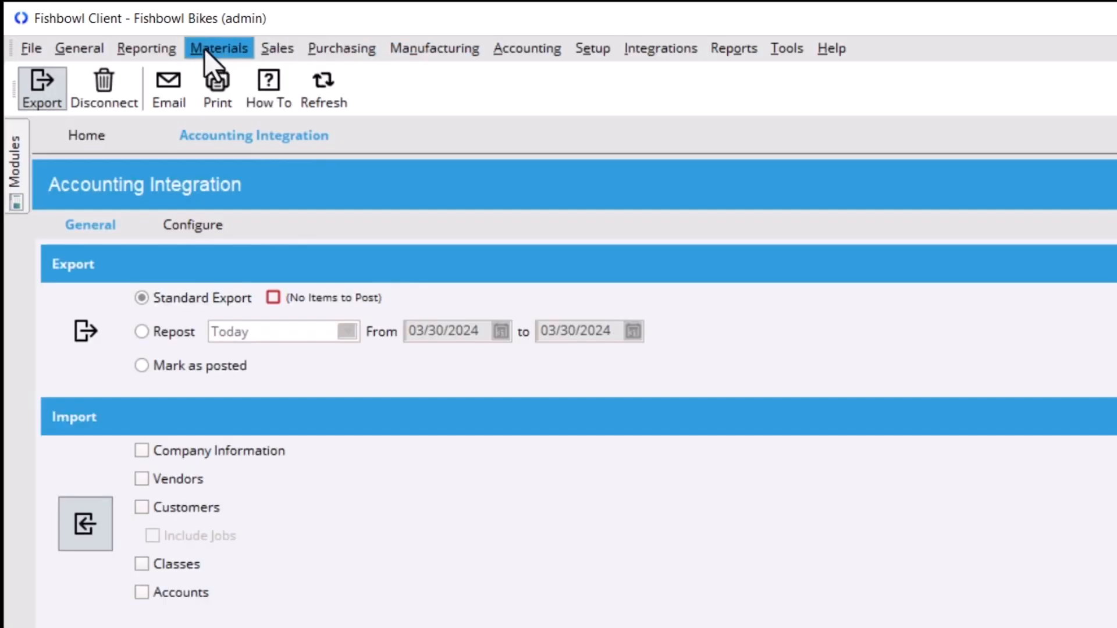
# - Open part ACB01 (Accessories - Bike Bell) and examine its asset, COGS, adjustment and scrap accounts
pyautogui.click(140, 32)
pyautogui.click(229, 80)
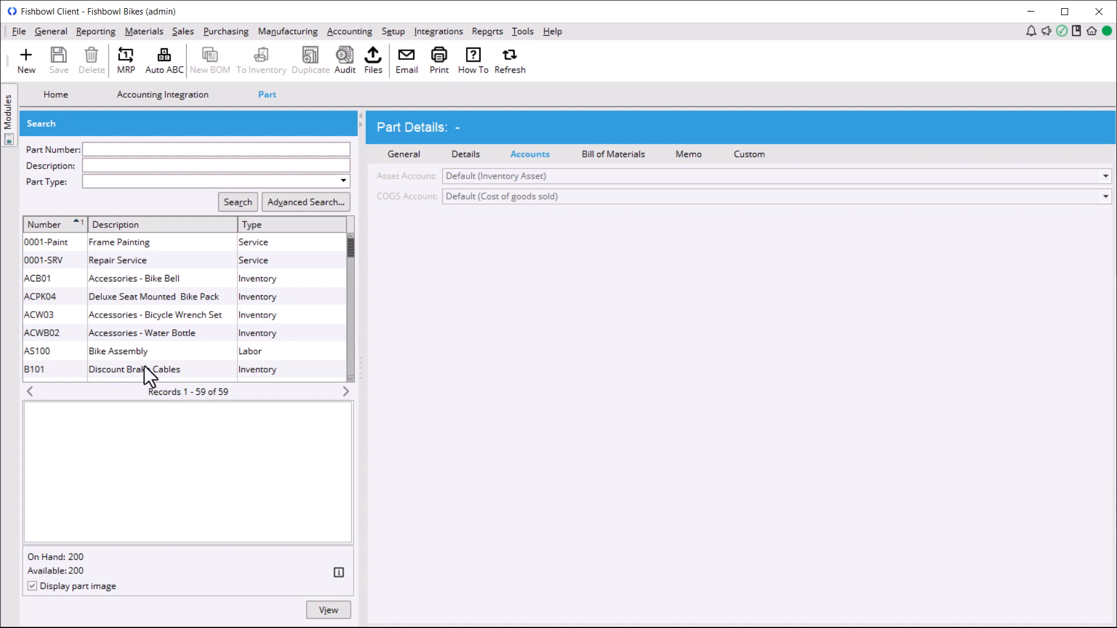
pyautogui.click(53, 281)
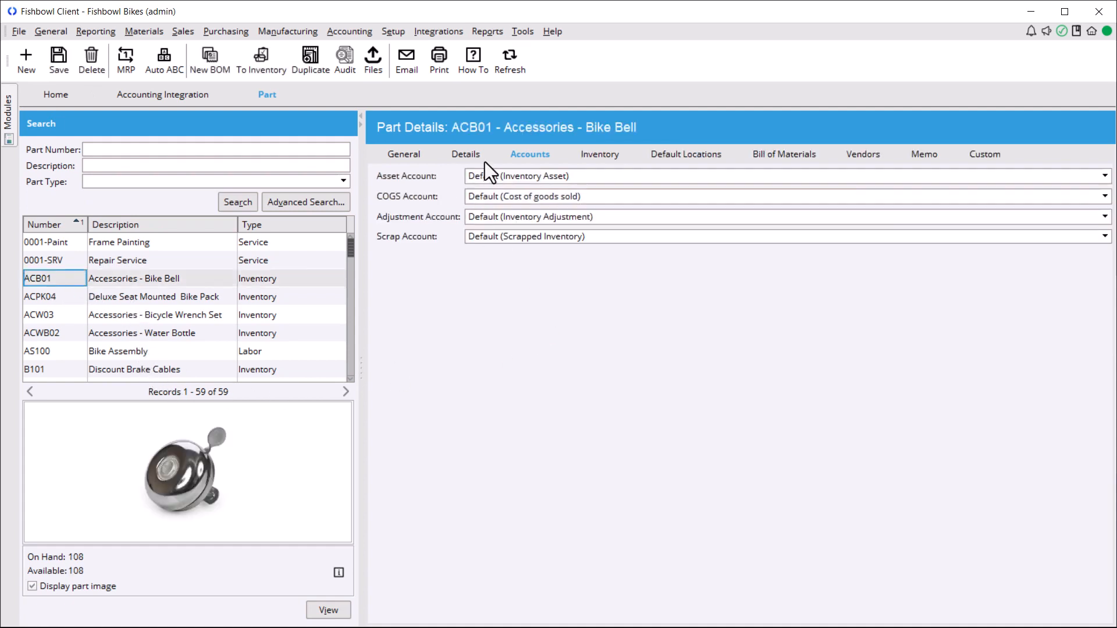
pyautogui.click(402, 155)
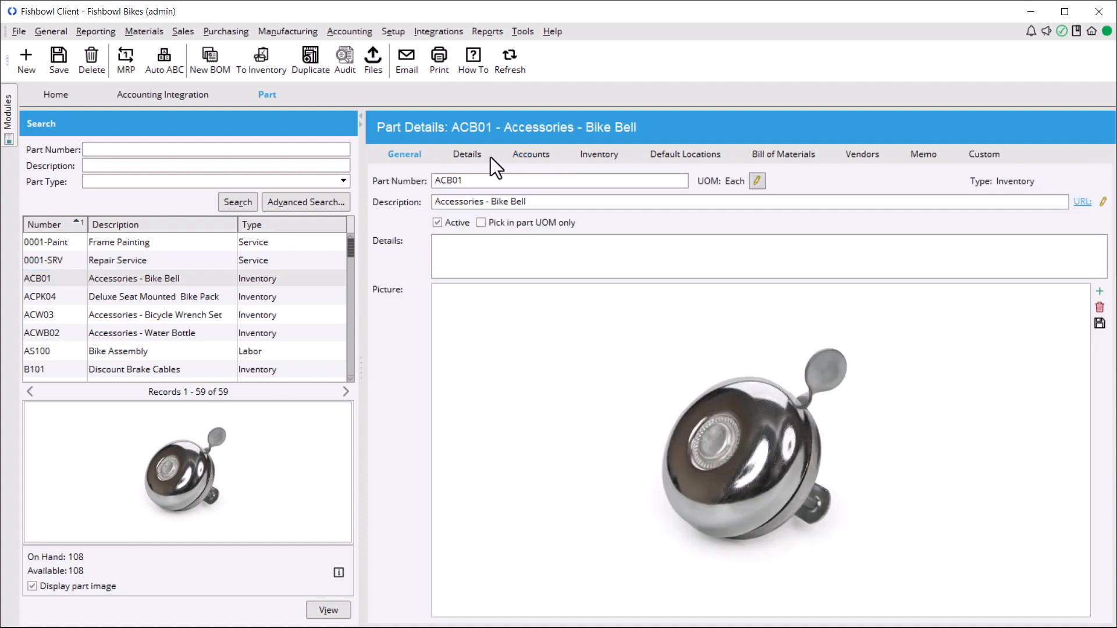
pyautogui.click(525, 154)
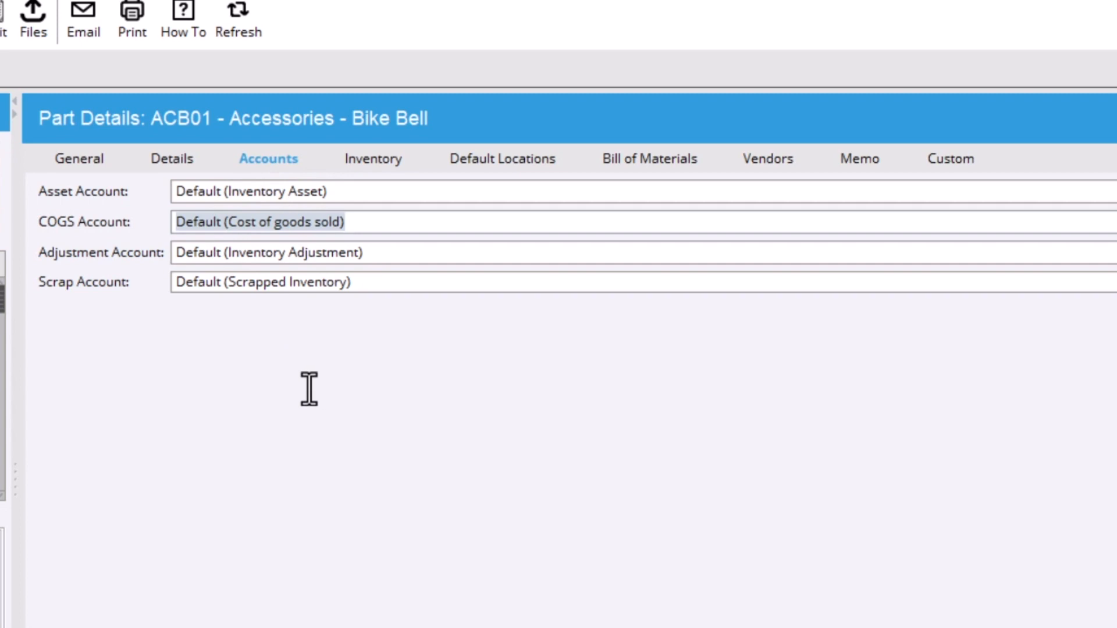
pyautogui.moveTo(210, 215)
pyautogui.moveTo(314, 217)
pyautogui.moveTo(299, 293)
# - Open the product linked to part ACB01 and examine the income account in its details
pyautogui.click(158, 161)
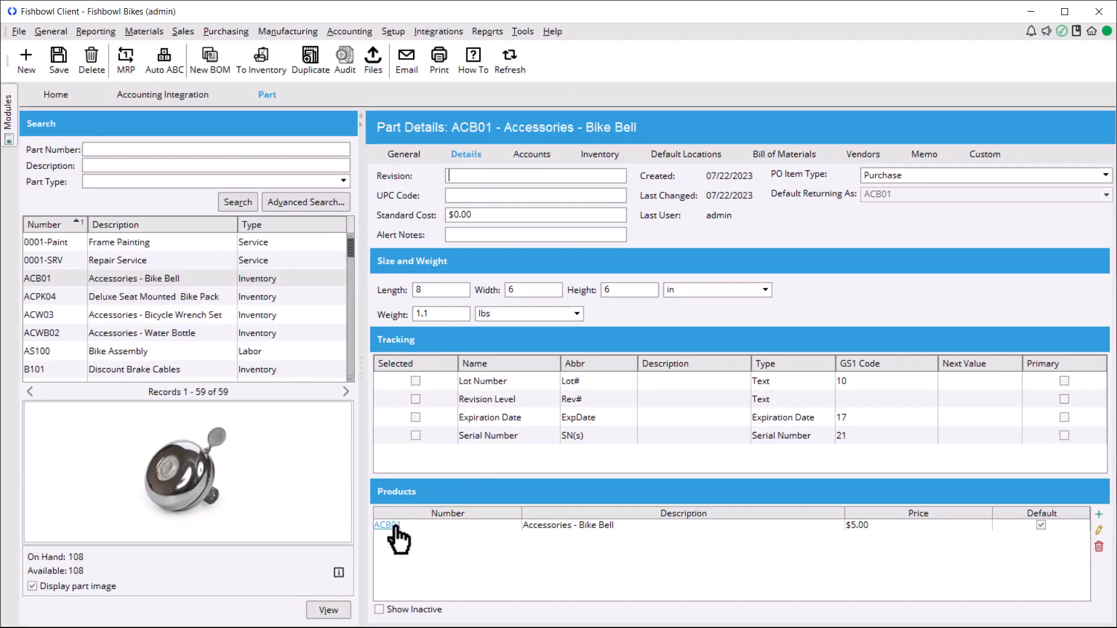
pyautogui.click(394, 526)
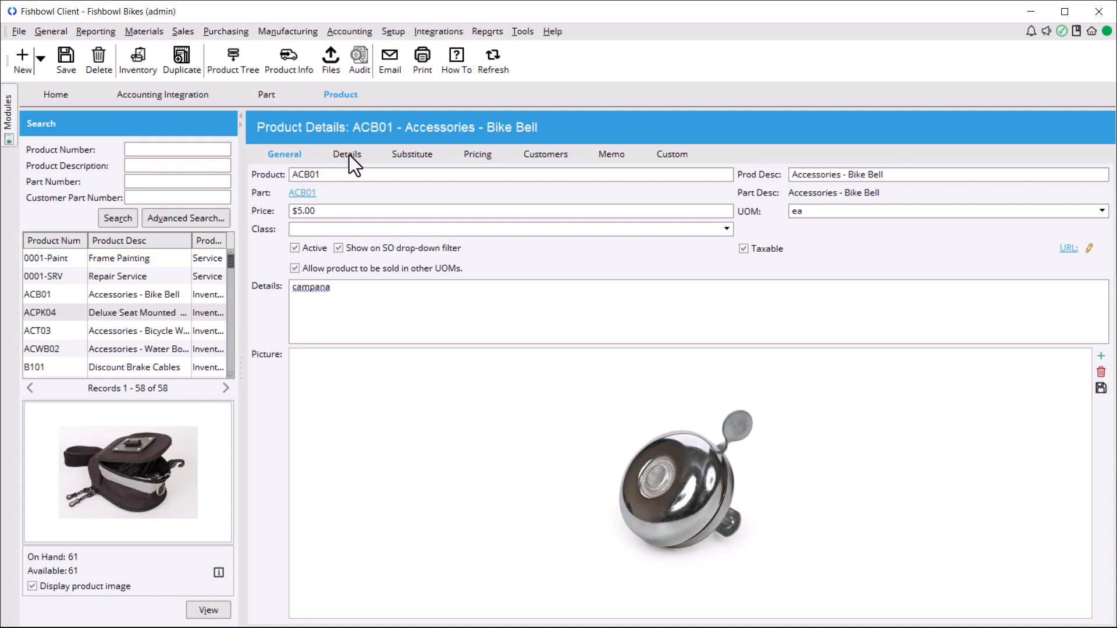
pyautogui.click(347, 154)
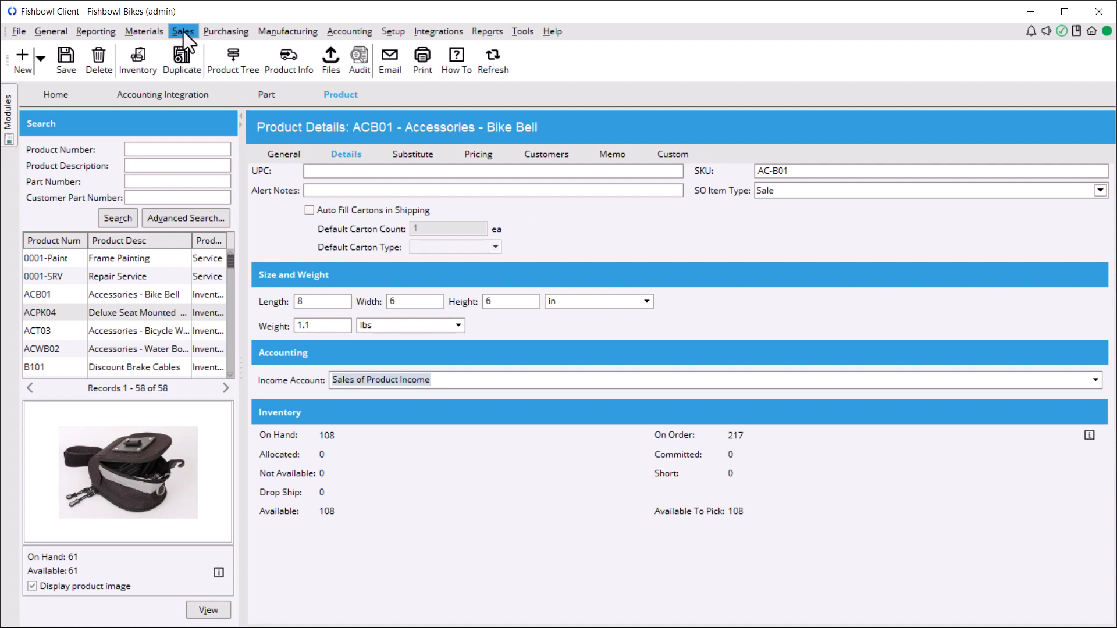
# - Create a new purchase order with A&B Distribution as the vendor
pyautogui.click(222, 32)
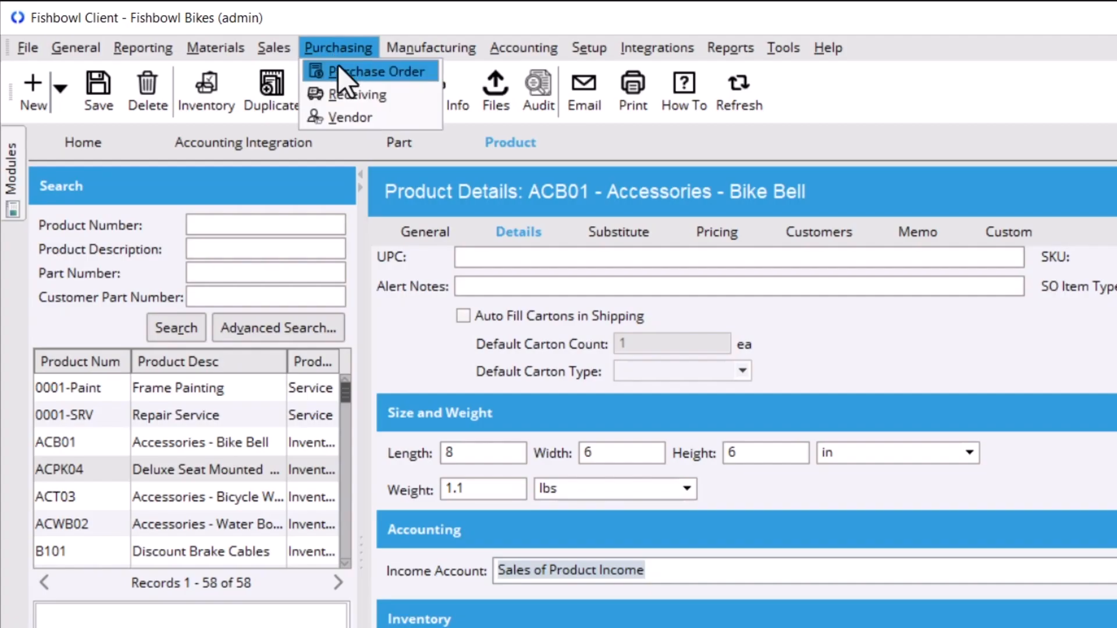
pyautogui.click(417, 229)
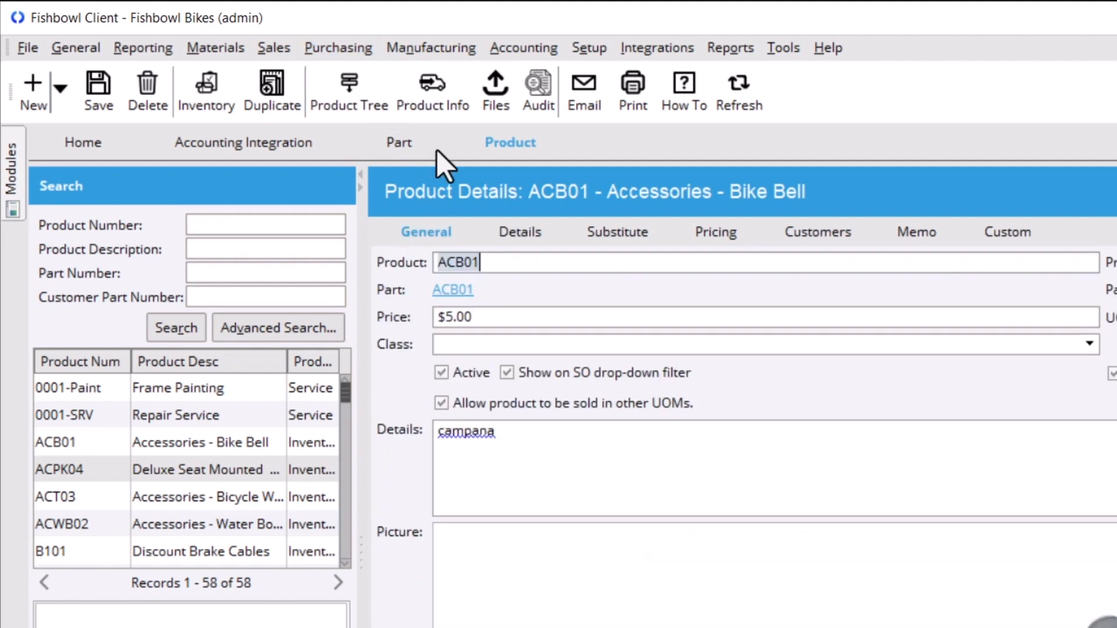
pyautogui.click(343, 48)
pyautogui.click(350, 72)
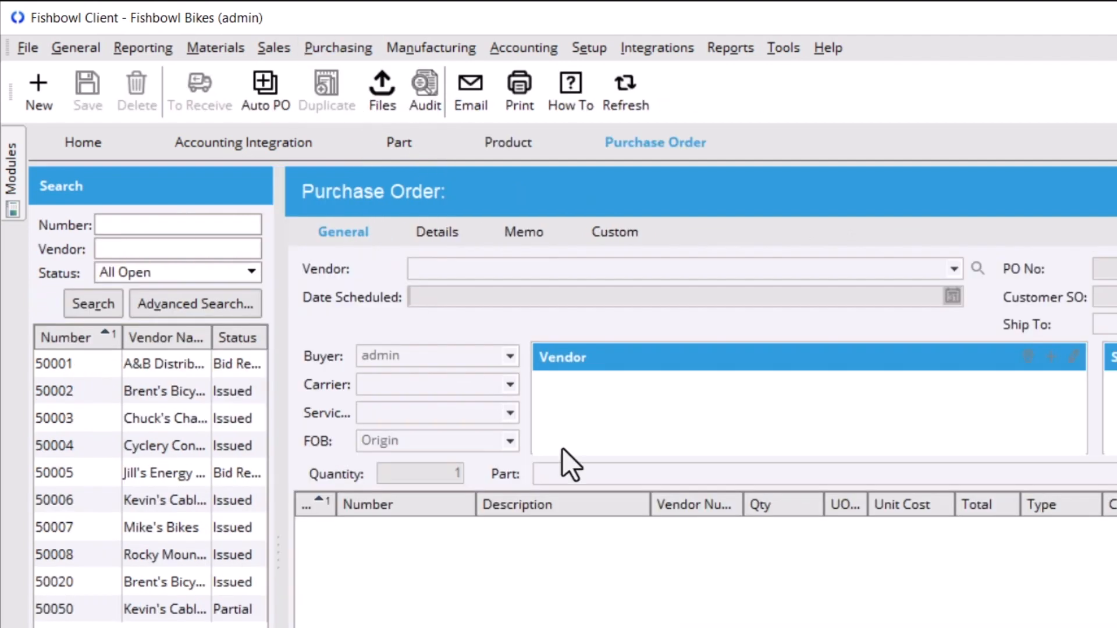
pyautogui.click(38, 96)
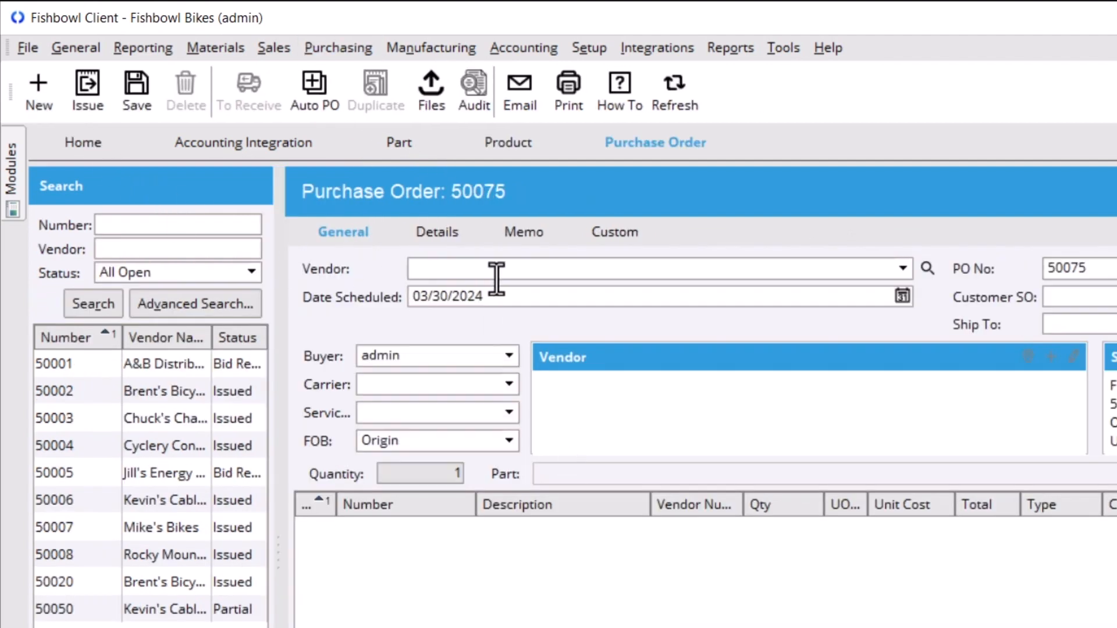
pyautogui.write('a')
pyautogui.click(449, 320)
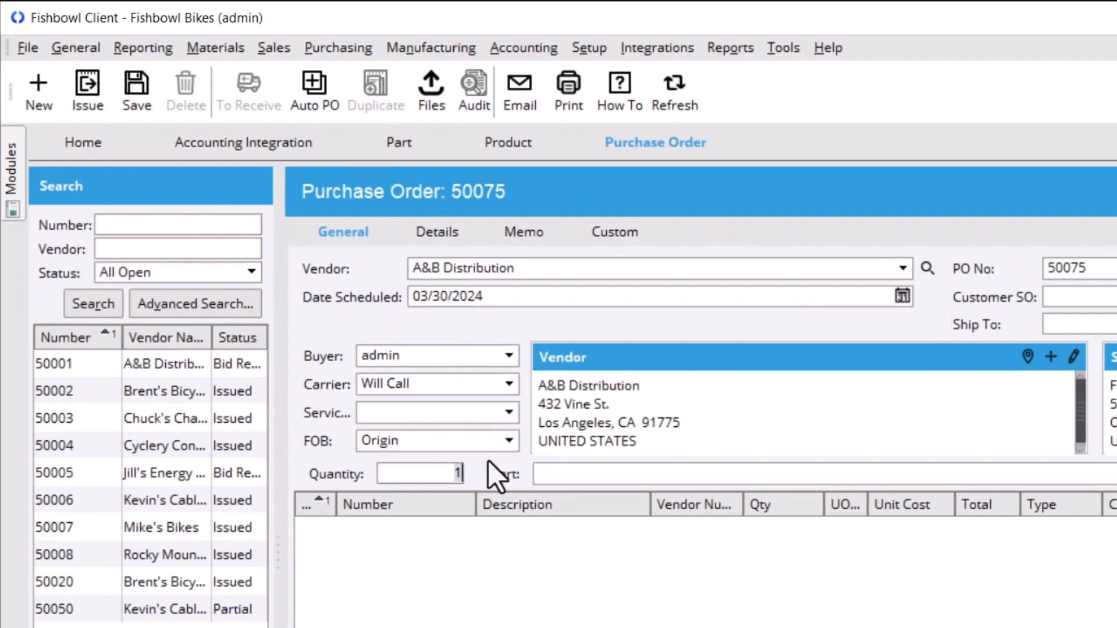
# - Add one ACB01 Accessories - Bike Bell as a line item on the purchase order
pyautogui.click(568, 474)
pyautogui.write('acb')
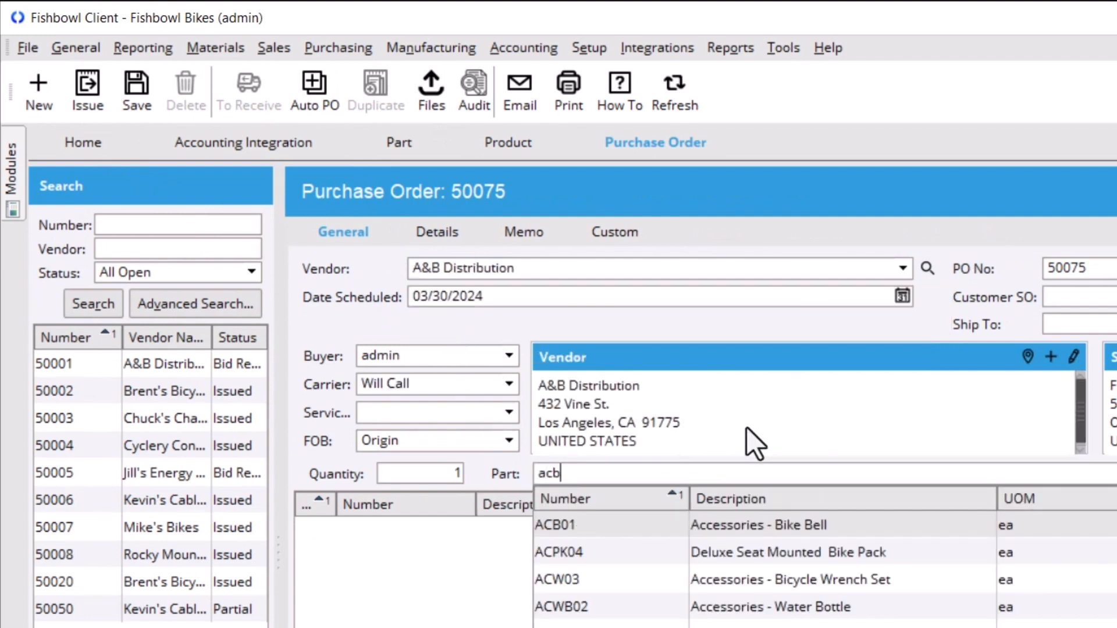
pyautogui.click(811, 528)
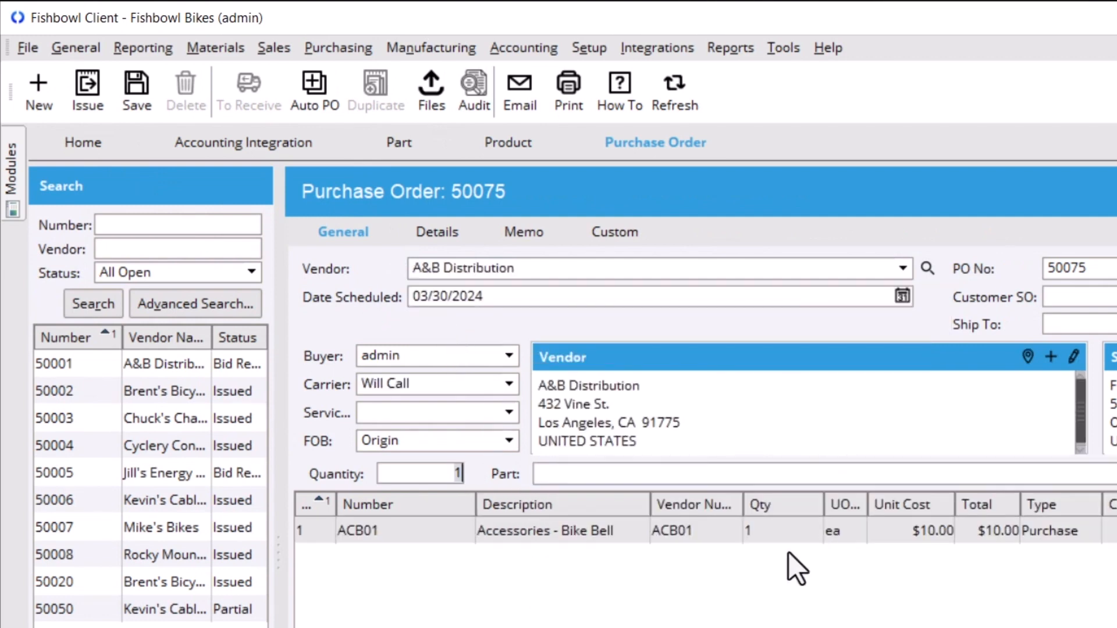
# - Issue the purchase order despite the vendor minimum order amount and receive its Bike Bell line
pyautogui.click(93, 92)
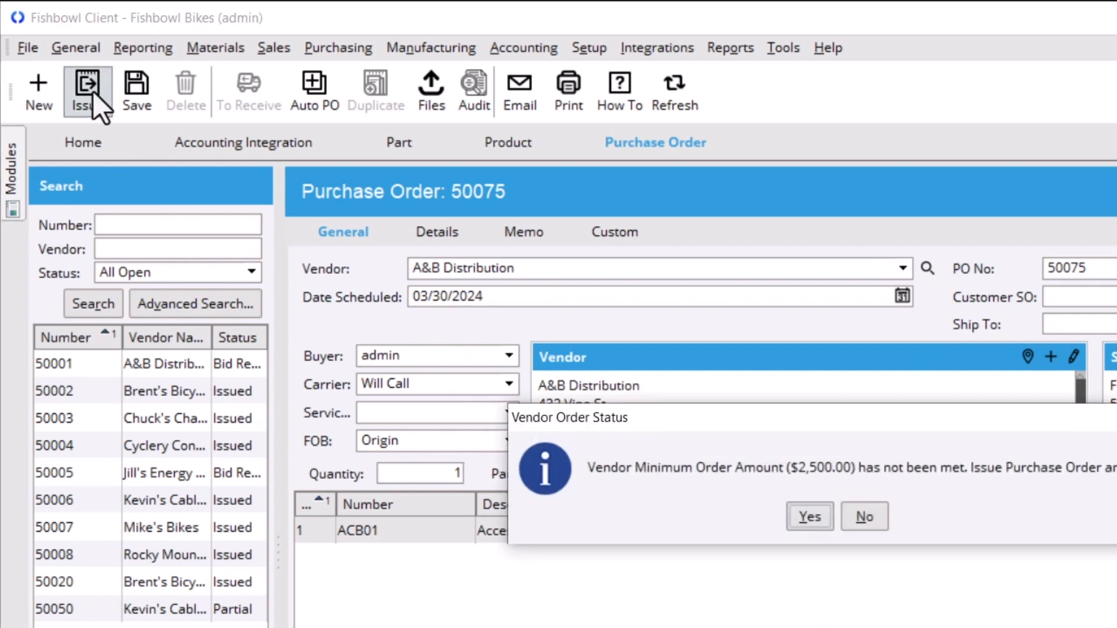
pyautogui.click(808, 518)
pyautogui.click(256, 96)
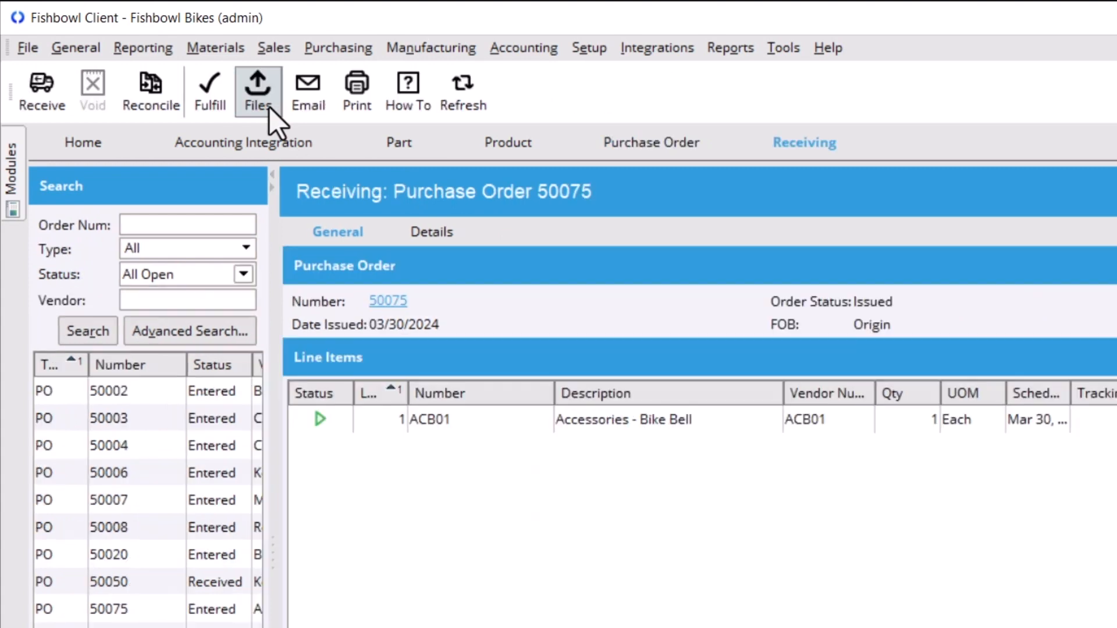
pyautogui.click(36, 86)
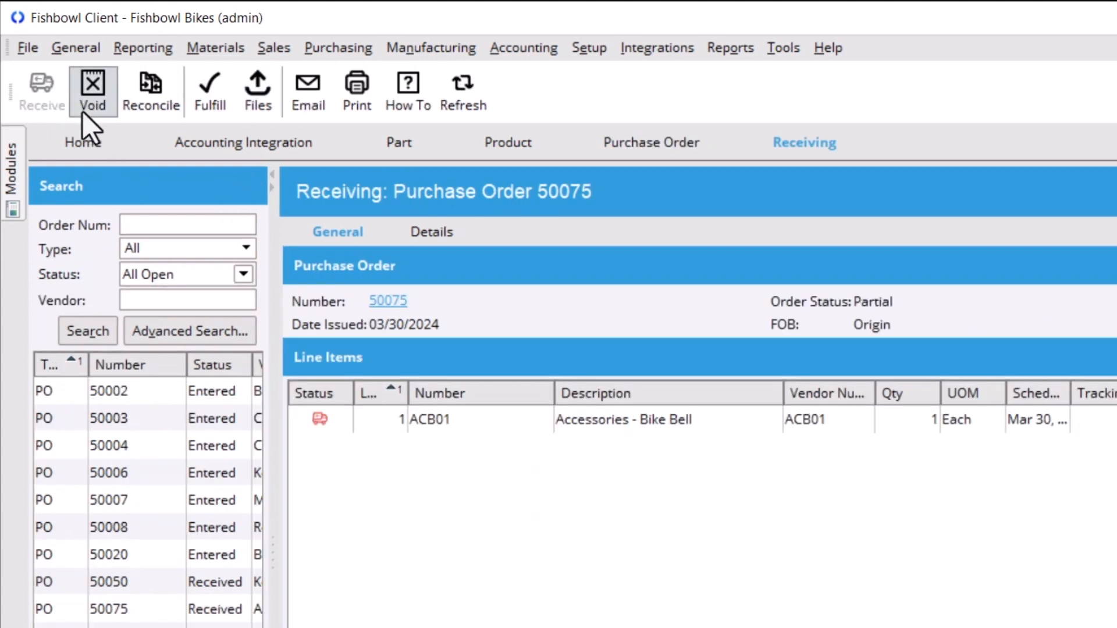
# - Reconcile the received purchase order with reference number 1003 and bill date 03/30/2024, adding no extra items
pyautogui.click(149, 99)
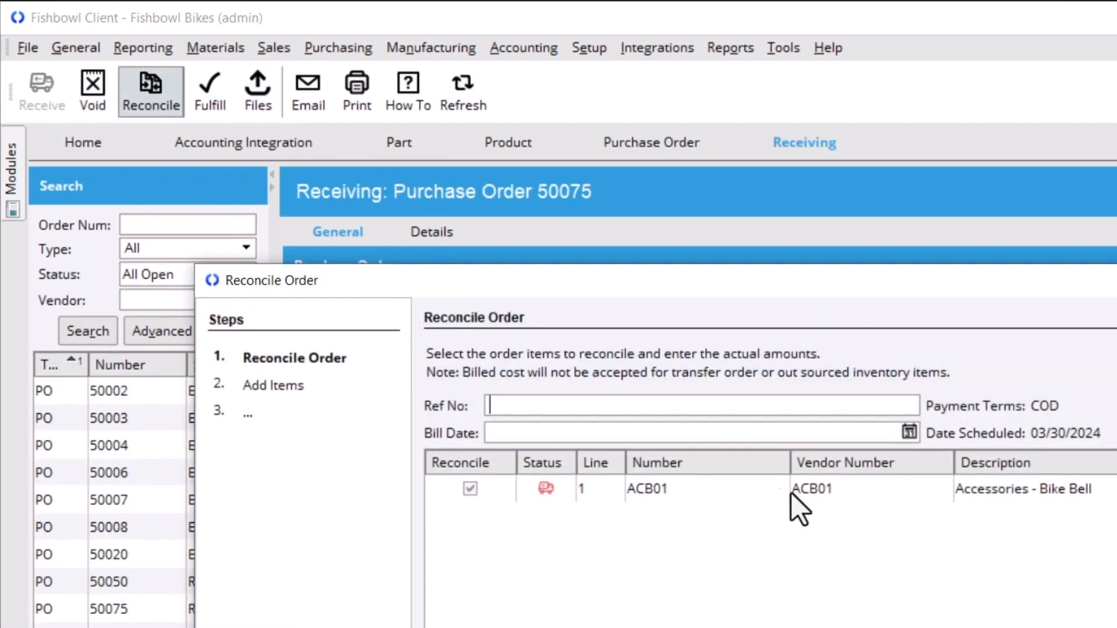
pyautogui.write('1003')
pyautogui.click(908, 433)
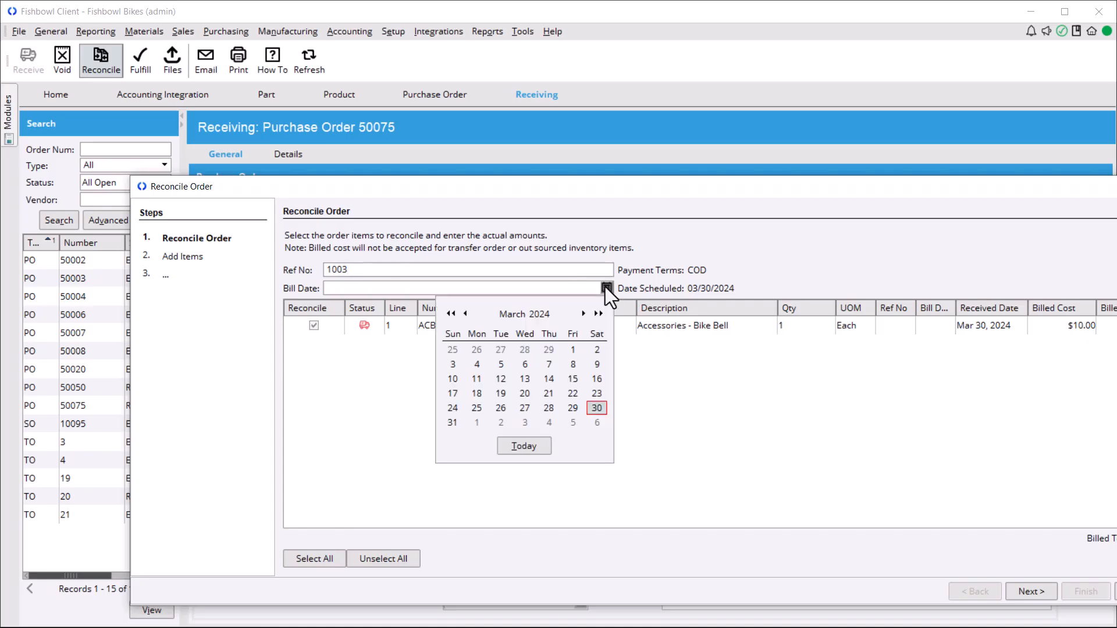
pyautogui.click(524, 445)
pyautogui.moveTo(797, 189); pyautogui.dragTo(696, 140)
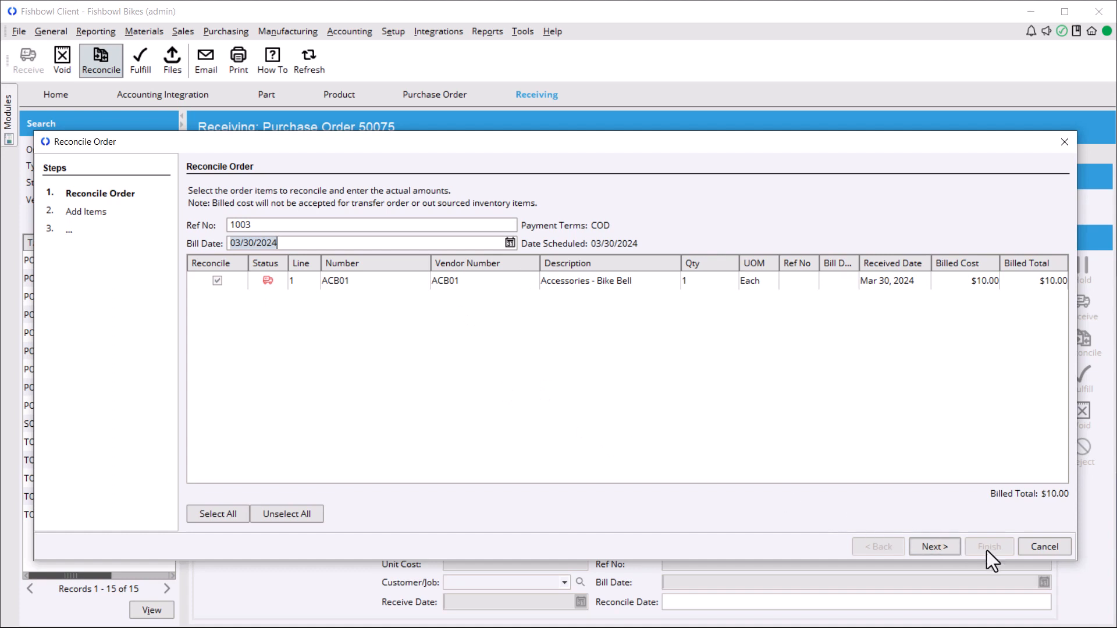
pyautogui.click(933, 547)
pyautogui.click(944, 549)
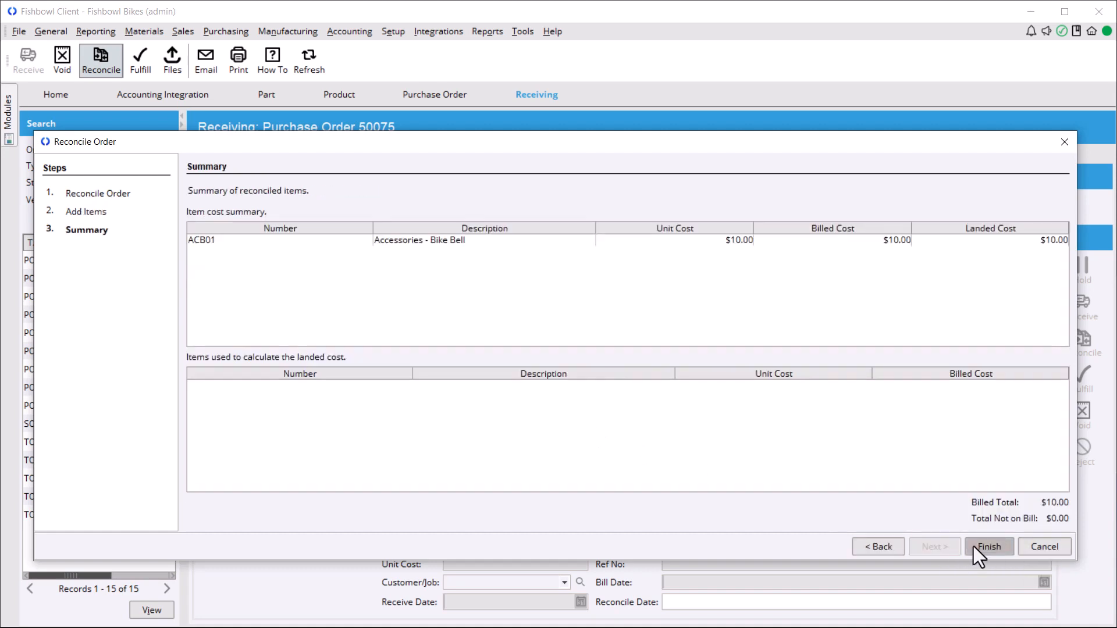
pyautogui.click(999, 546)
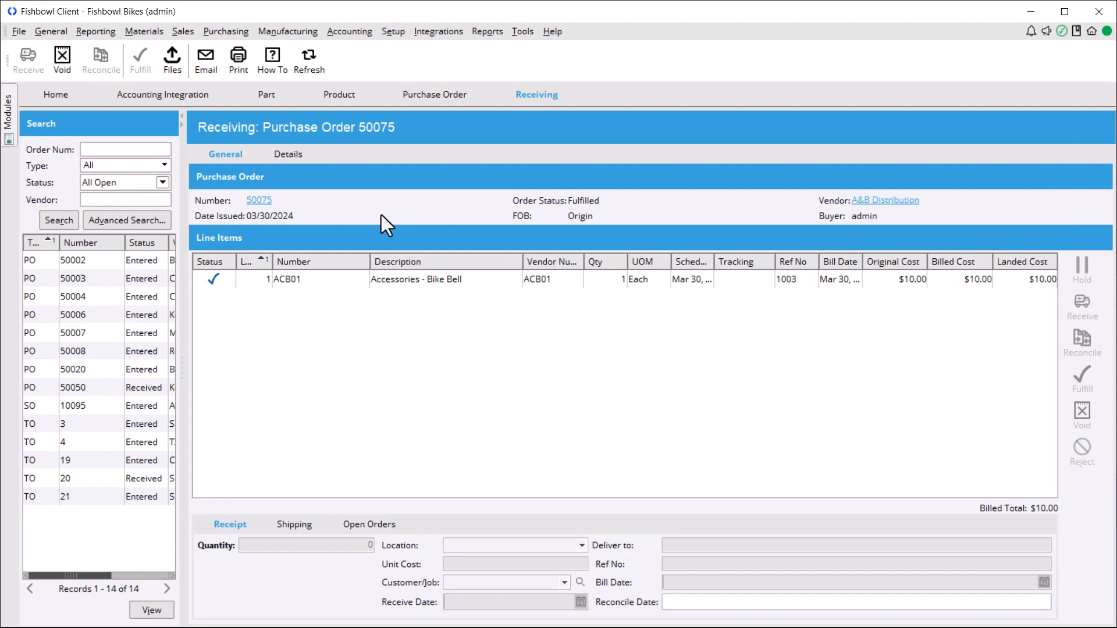
# - Run a standard export of the pending items from Accounting Integration and close the export summary
pyautogui.click(341, 33)
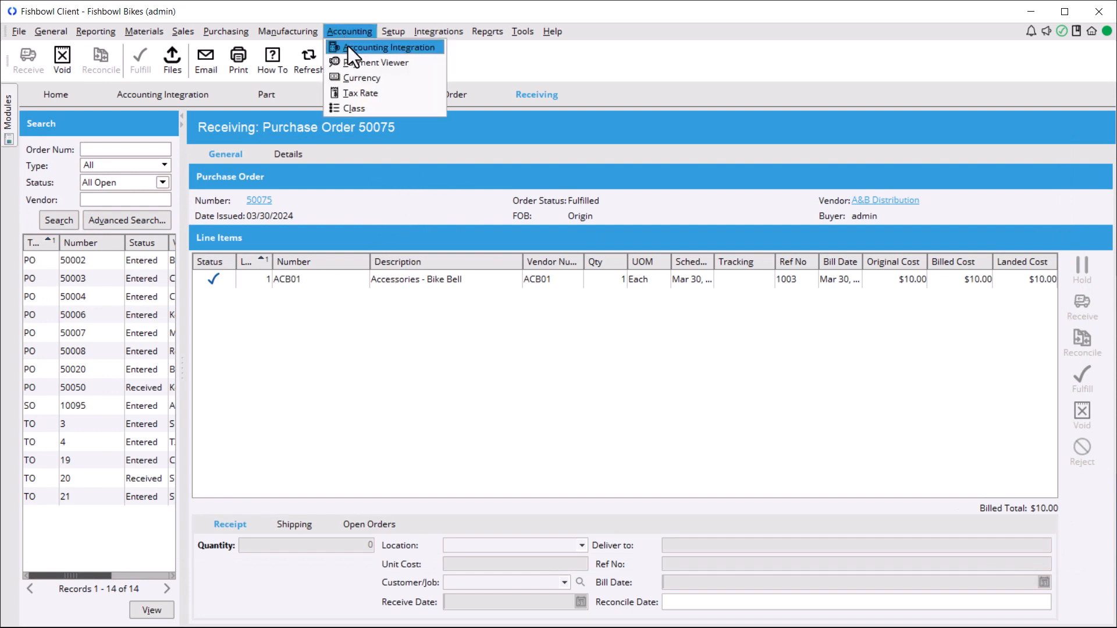
pyautogui.click(348, 47)
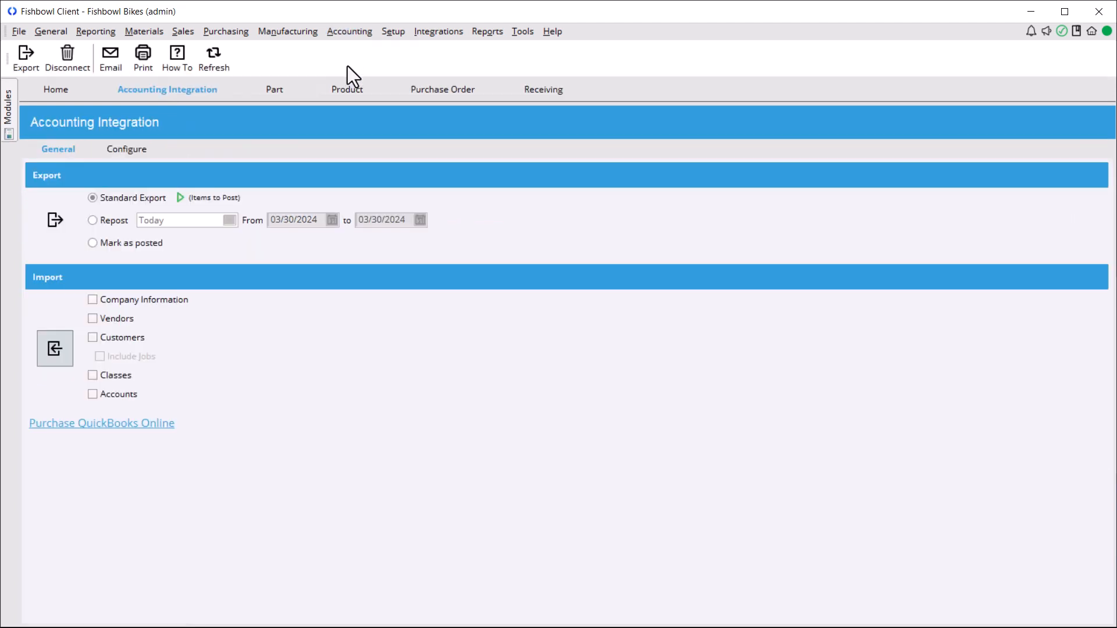
pyautogui.click(53, 217)
pyautogui.moveTo(531, 105); pyautogui.dragTo(533, 29)
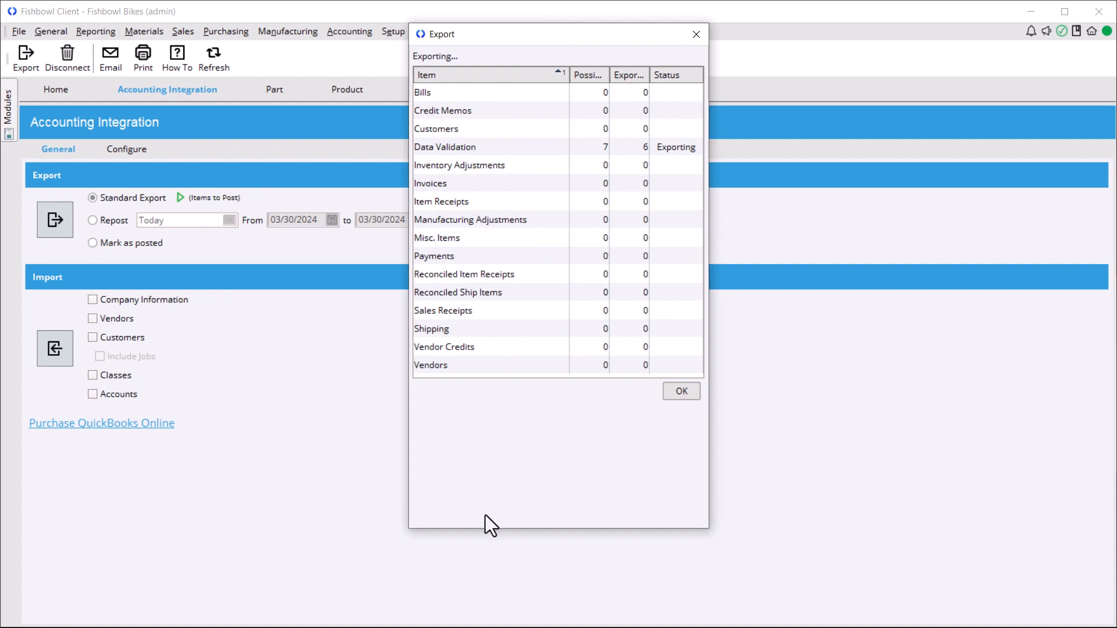
pyautogui.moveTo(481, 528); pyautogui.dragTo(478, 584)
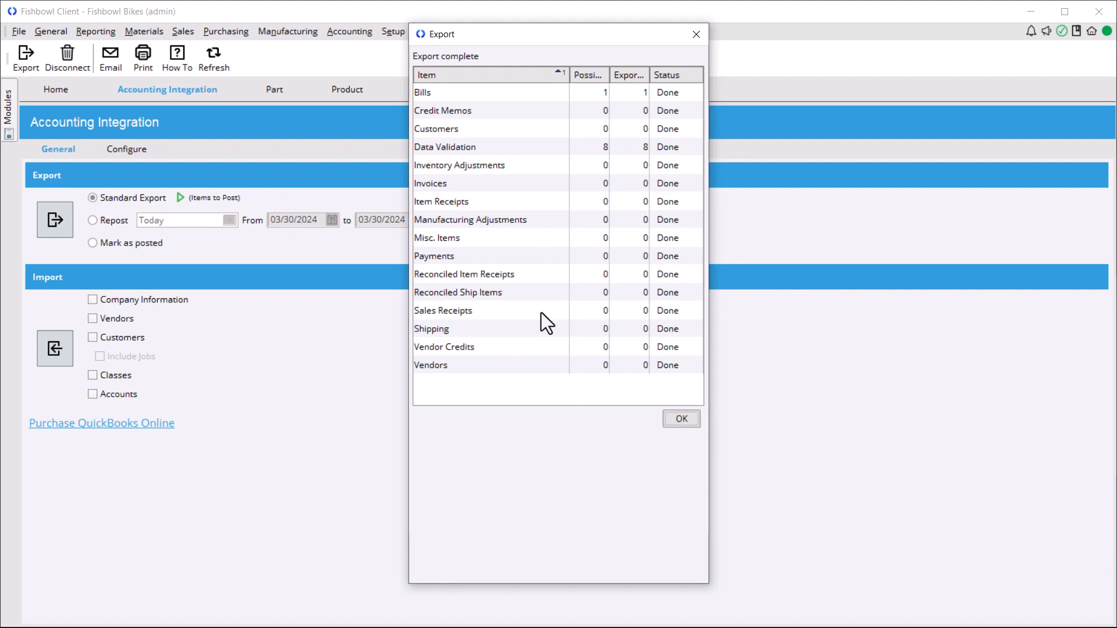
pyautogui.click(684, 417)
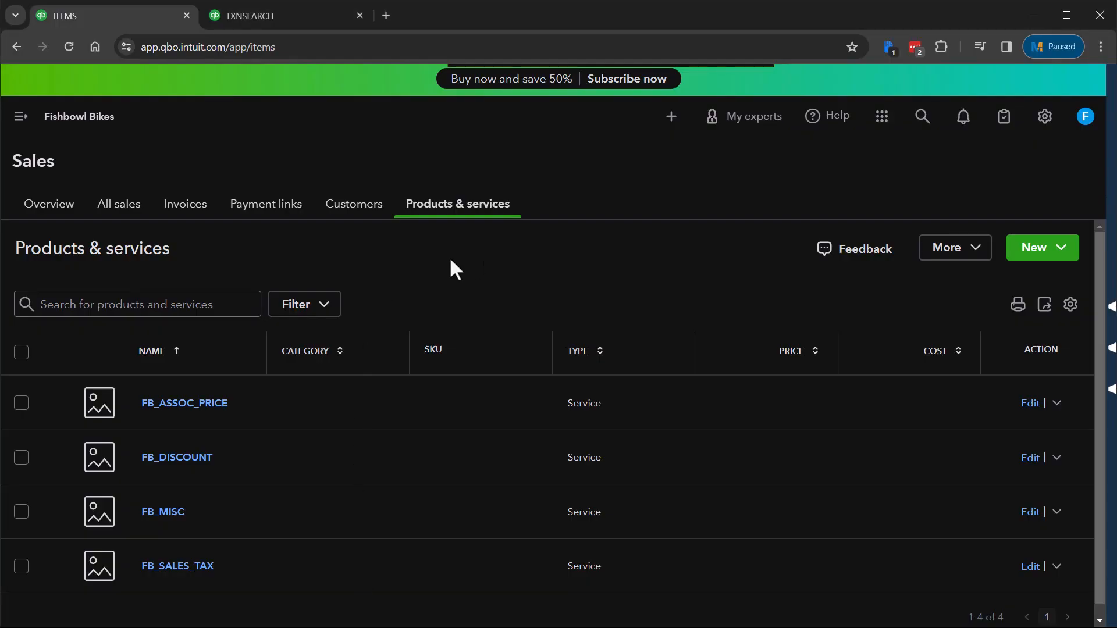
# - Refresh the Products & services list in QuickBooks Online and look through the items
pyautogui.click(67, 48)
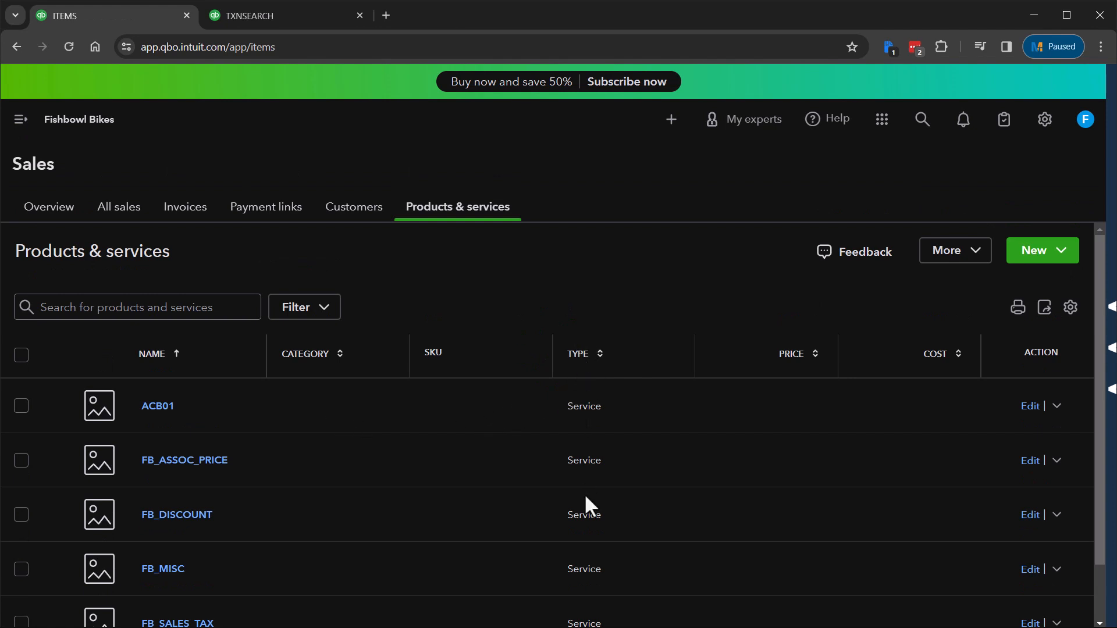
pyautogui.scroll(-1, 585, 494)
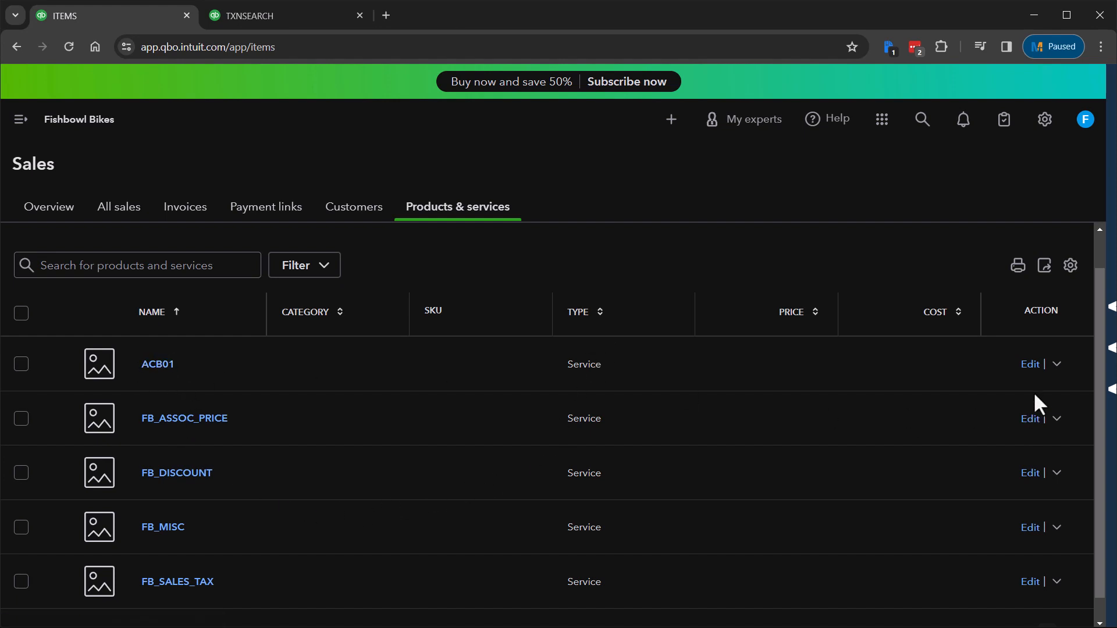
# - Open the ACB01 item's details and examine the income account in its Sales section
pyautogui.click(1031, 367)
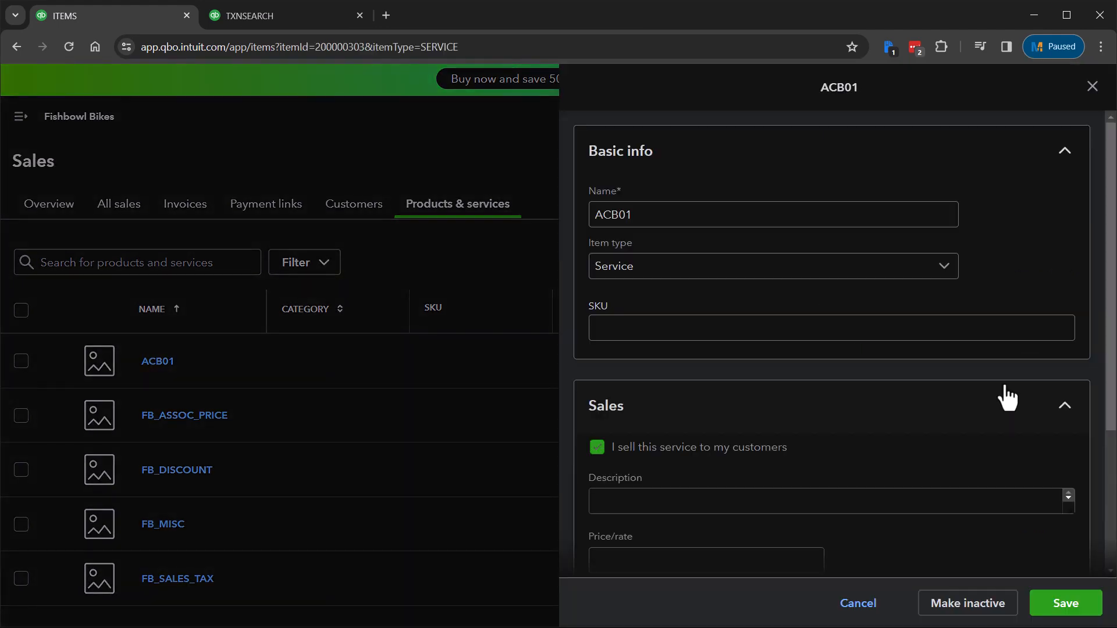
pyautogui.scroll(-5, 990, 313)
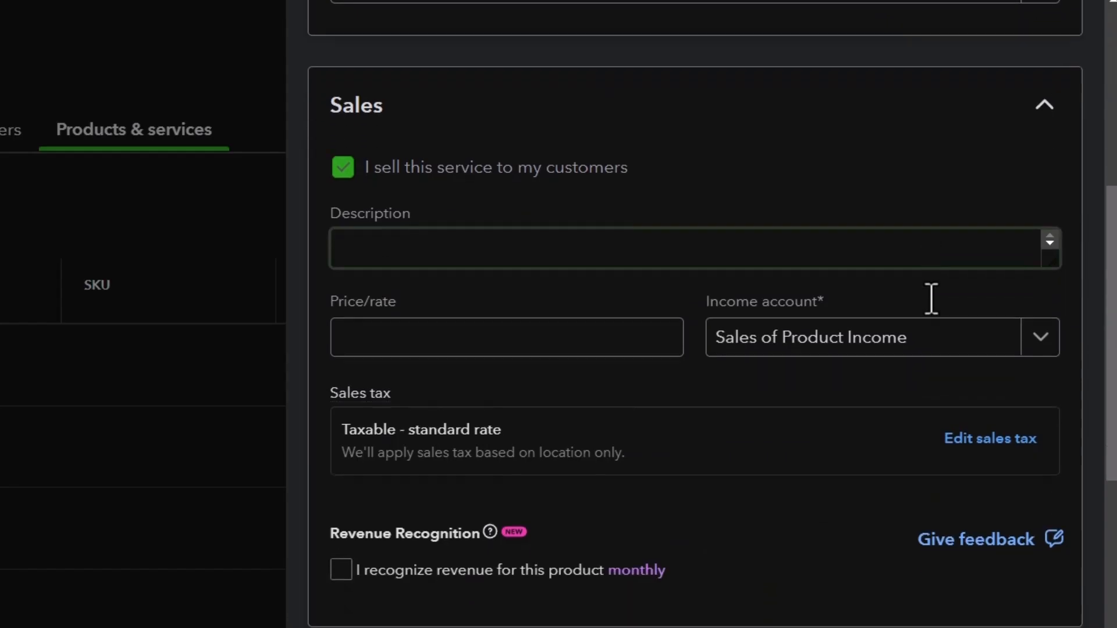
pyautogui.scroll(-1, 931, 300)
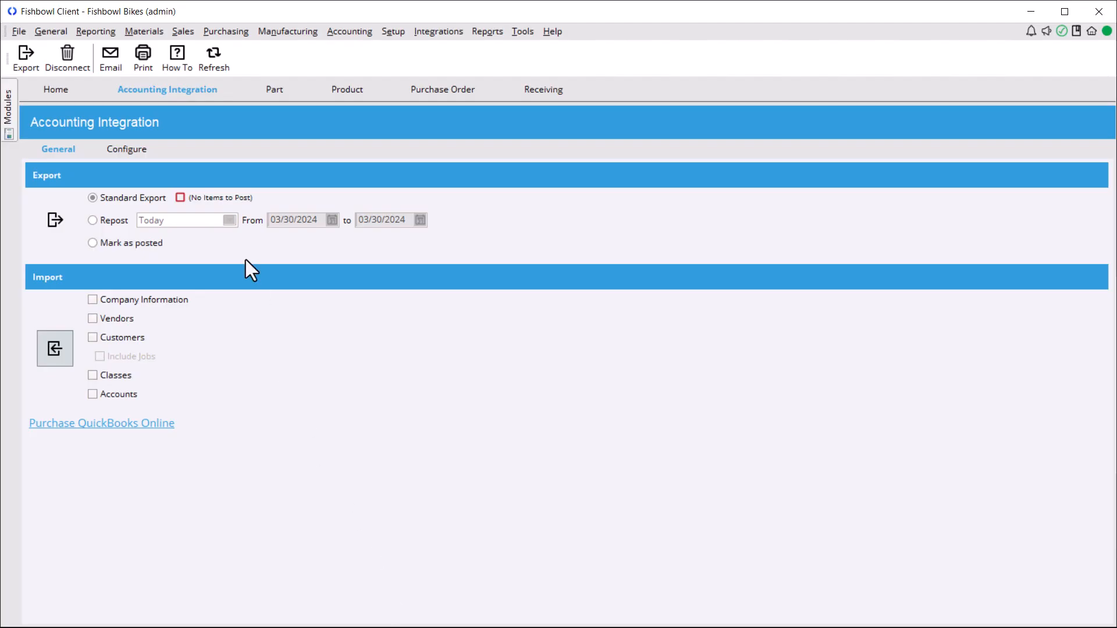
# - Switch to Fishbowl and compare the income account in the Bike Bell product's details with the ACB01 item in QuickBooks Online
pyautogui.click(348, 89)
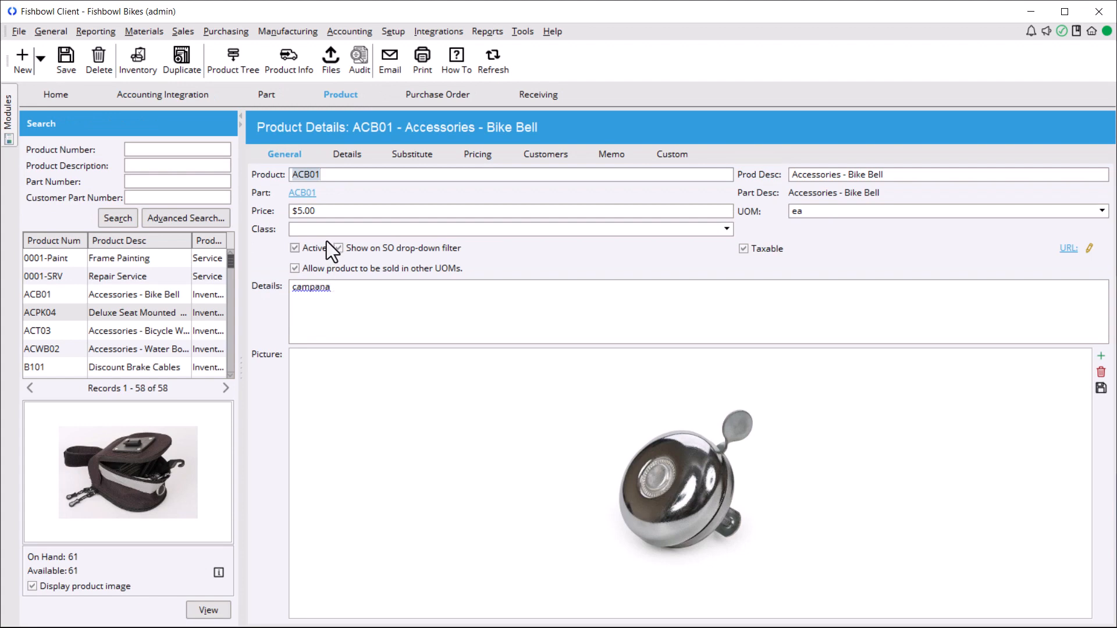
pyautogui.click(354, 158)
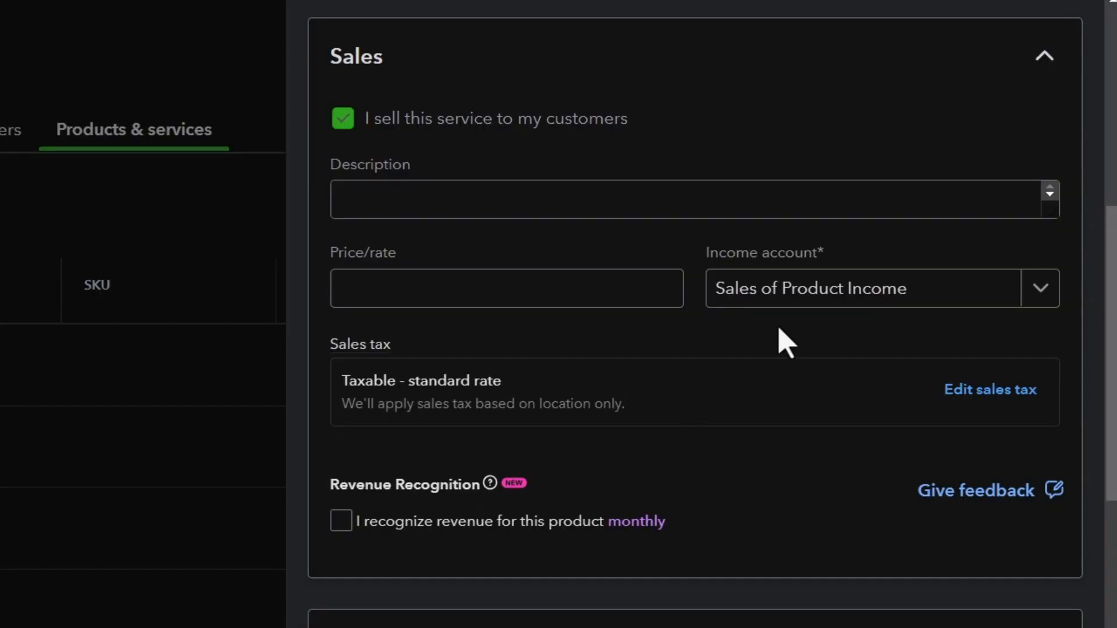
pyautogui.scroll(-5, 783, 344)
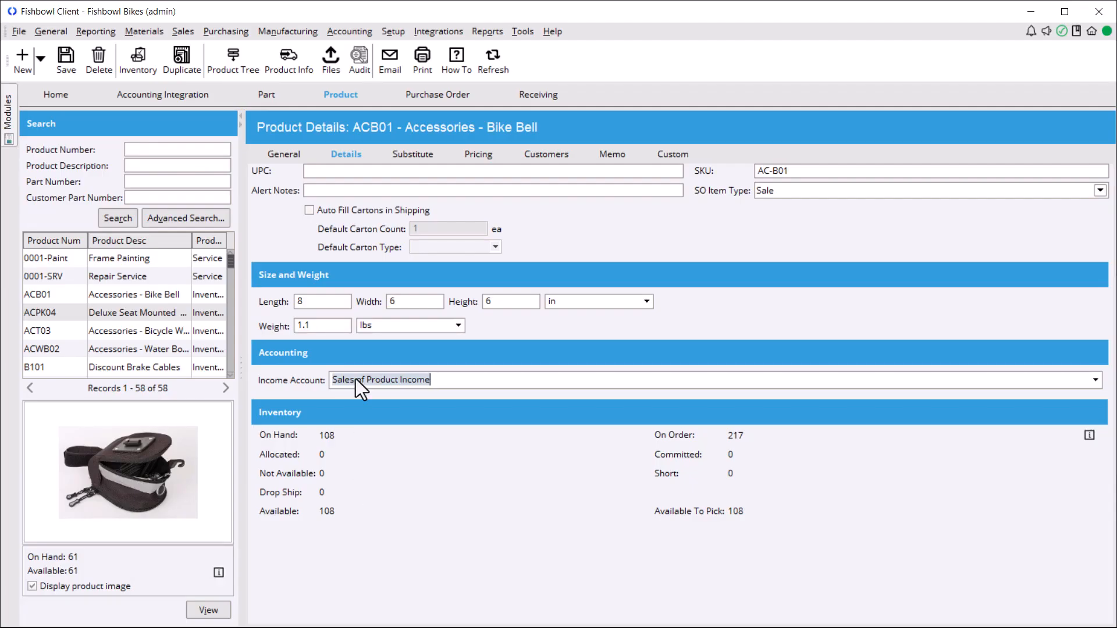
# - View the account assignments of the Bike Bell part in Fishbowl and look at the choices for its asset account
pyautogui.click(265, 96)
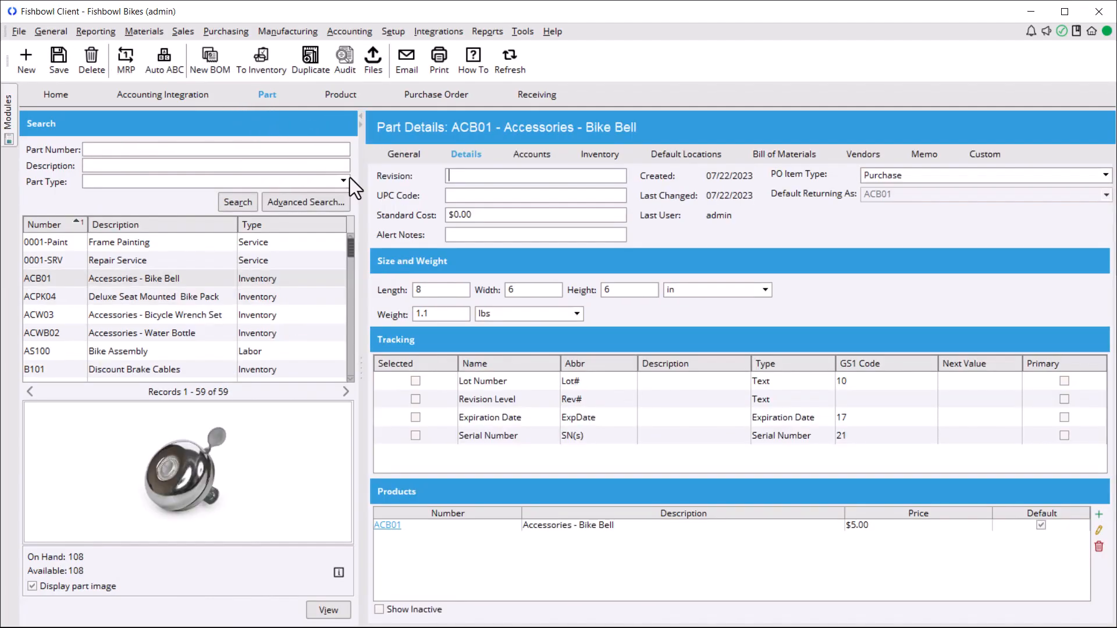
pyautogui.click(526, 155)
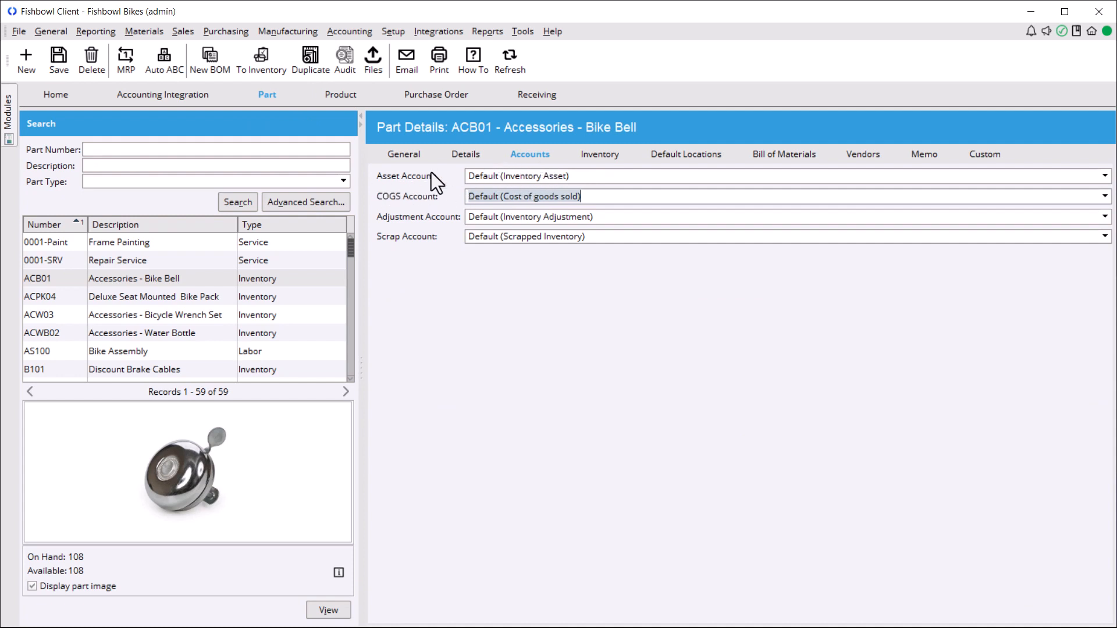
pyautogui.click(602, 175)
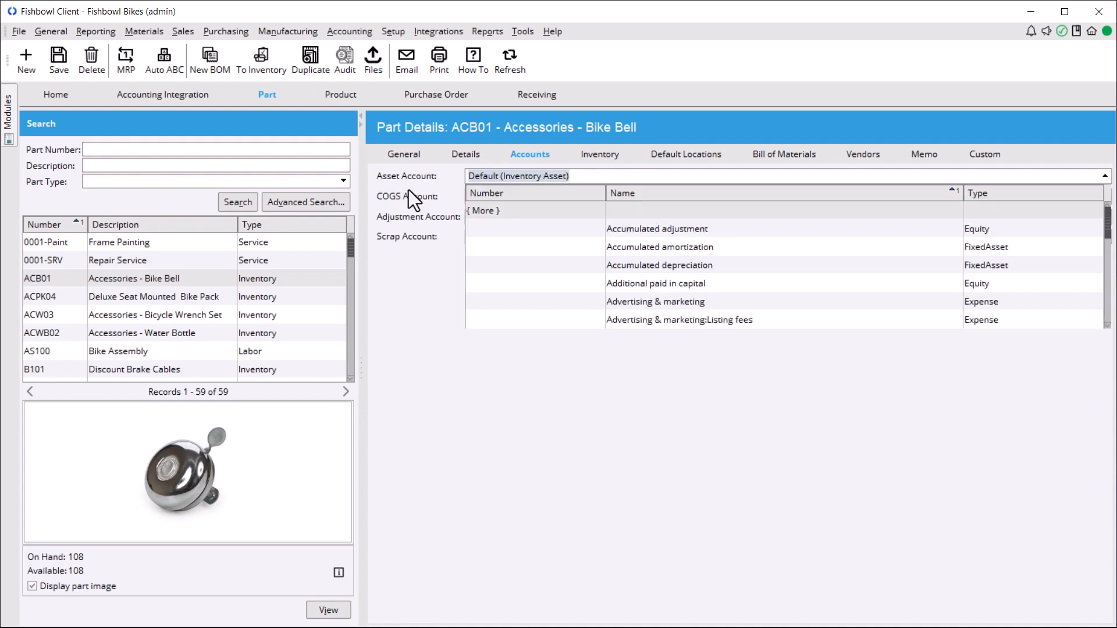
pyautogui.click(455, 354)
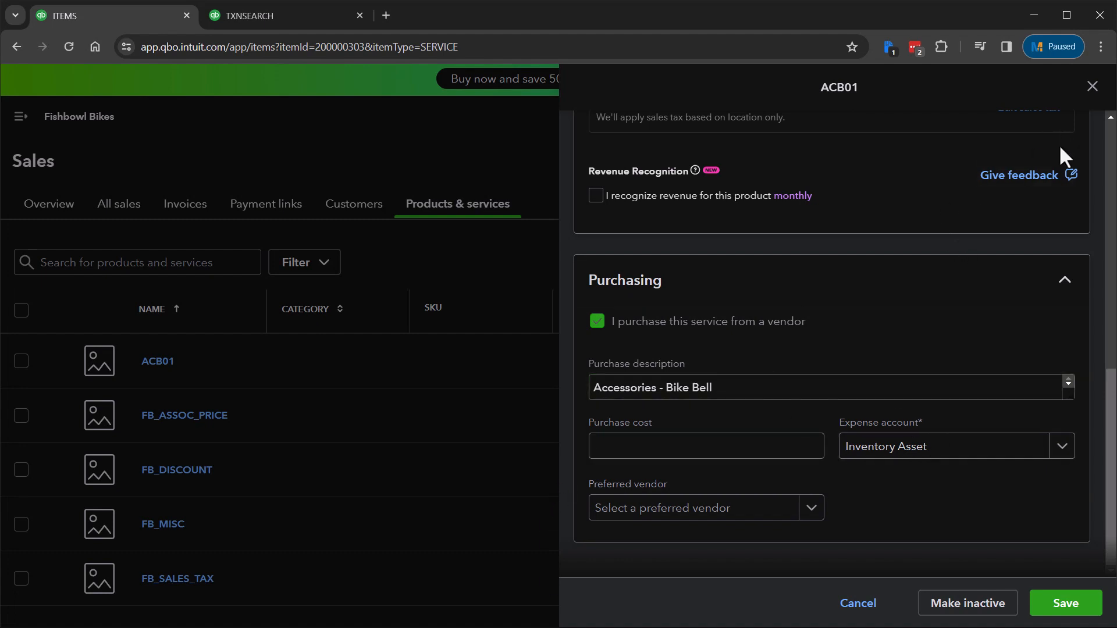
# - Review the sales and purchasing settings of the ACB01 item in QuickBooks Online, then leave it without saving
pyautogui.scroll(5, 1056, 145)
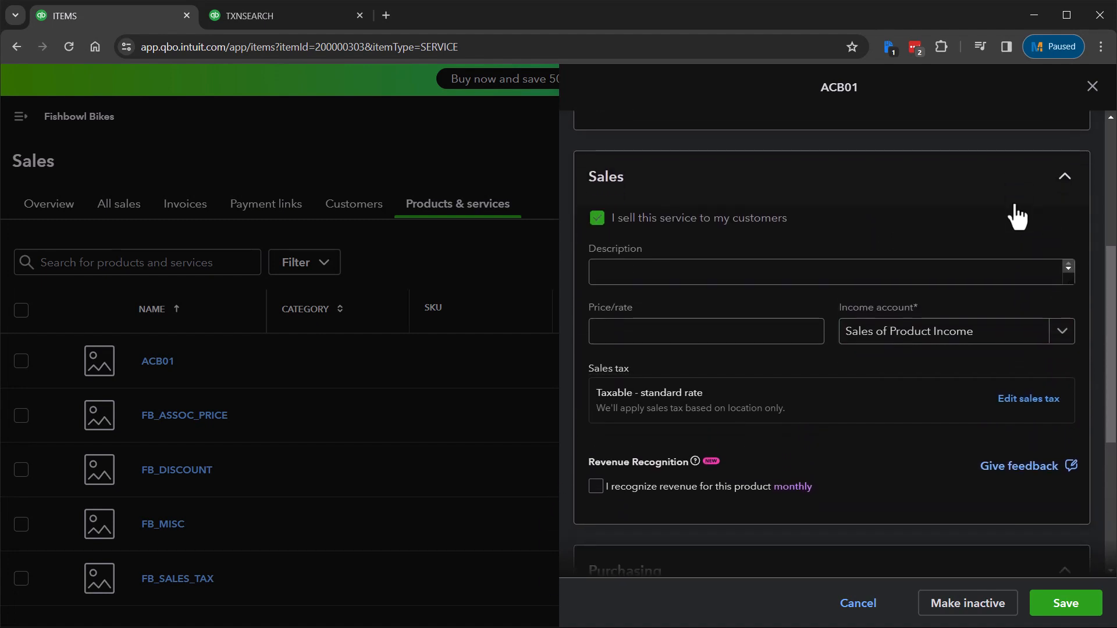
pyautogui.scroll(-1, 989, 250)
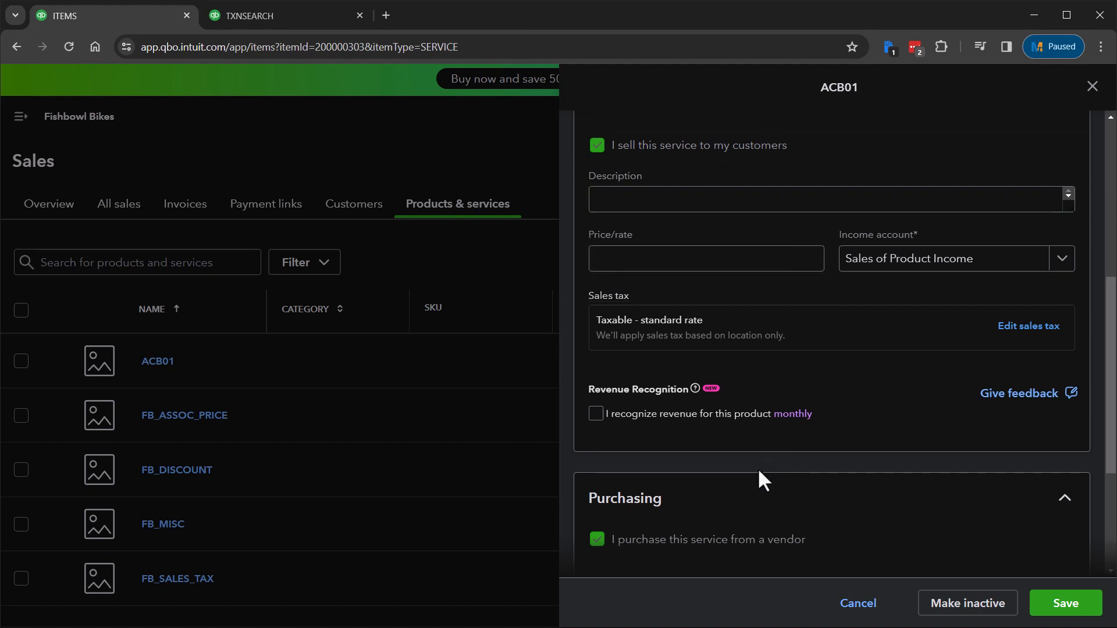
pyautogui.scroll(-2, 758, 468)
pyautogui.scroll(4, 668, 374)
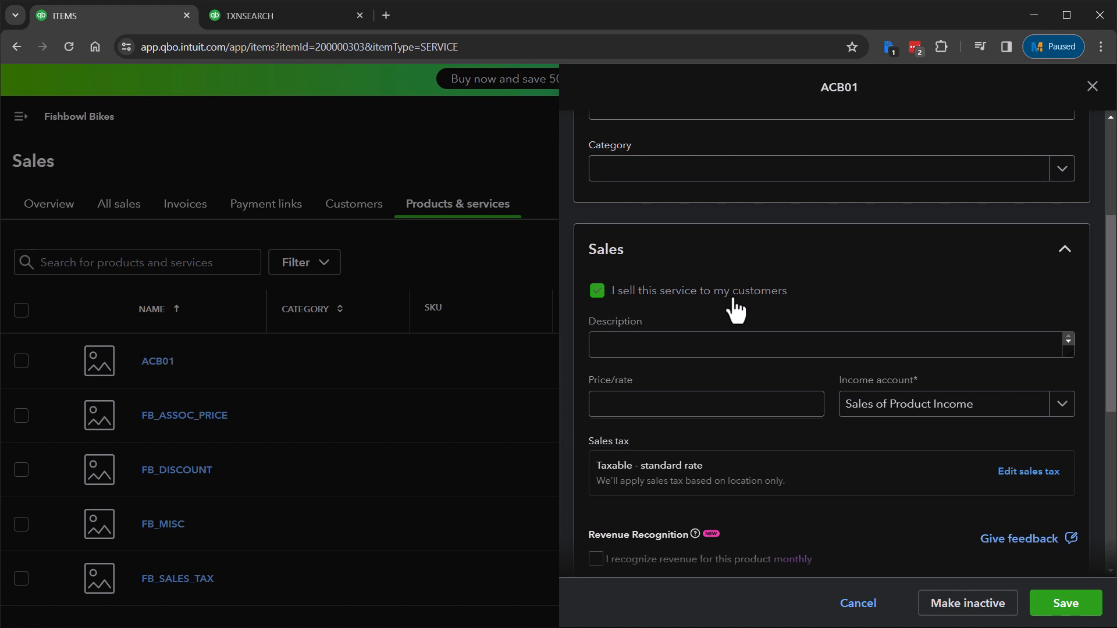
pyautogui.scroll(-2, 736, 310)
pyautogui.scroll(-1, 623, 531)
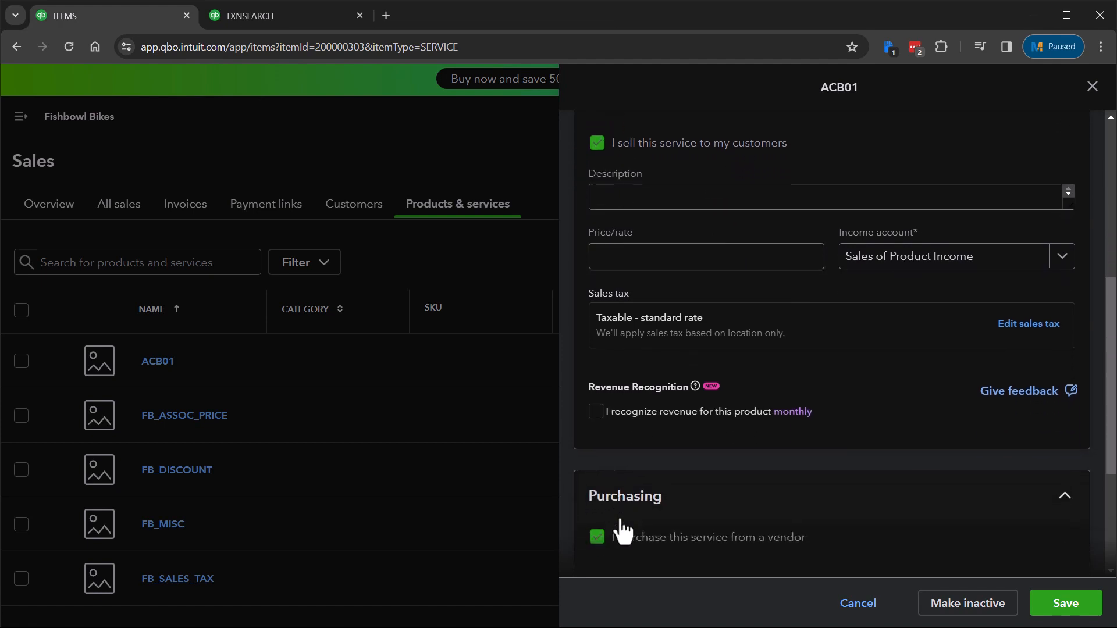
pyautogui.scroll(1, 738, 326)
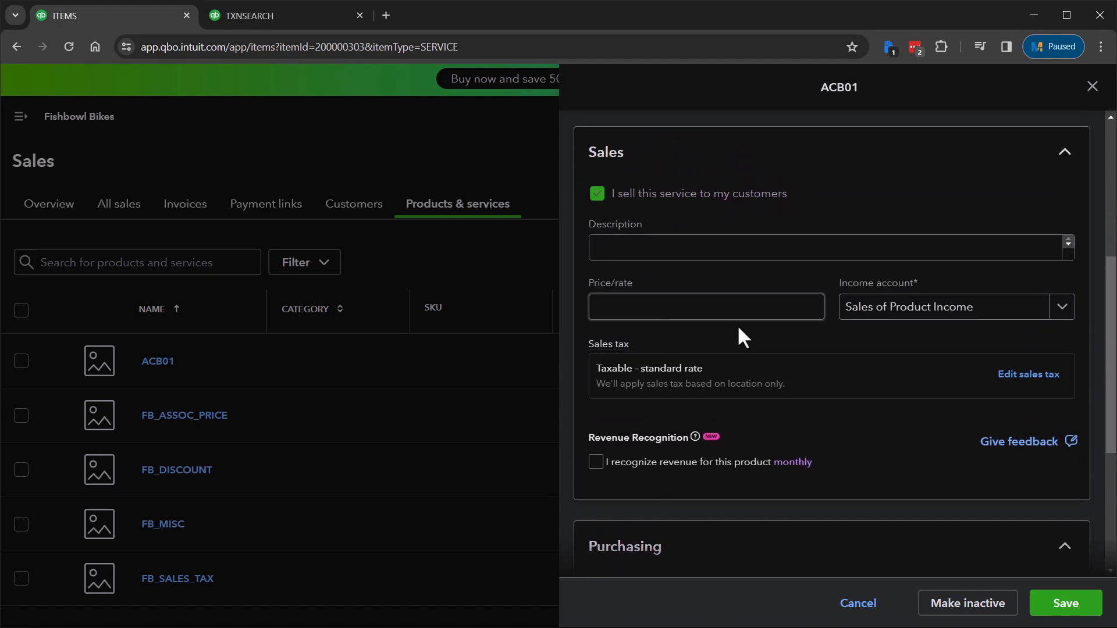
pyautogui.scroll(5, 756, 323)
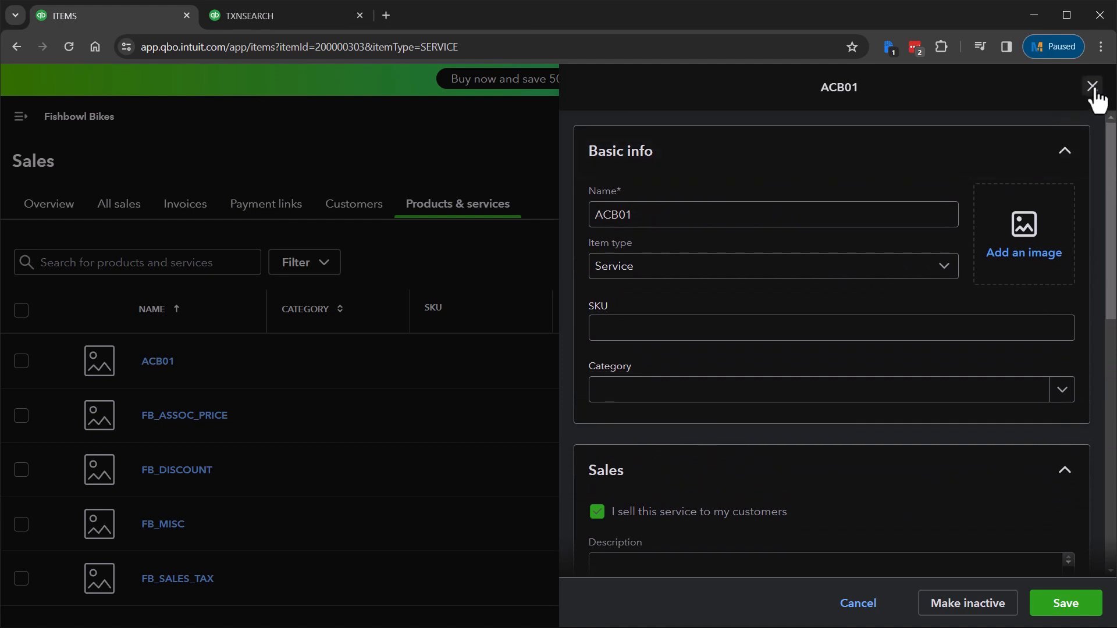
pyautogui.click(1093, 87)
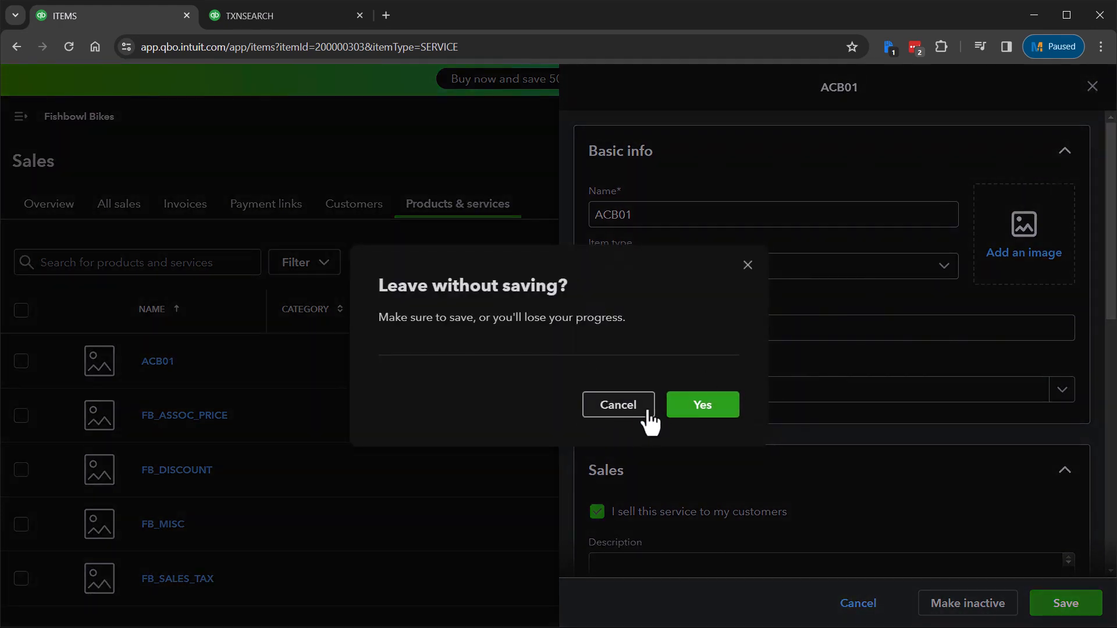
pyautogui.click(692, 408)
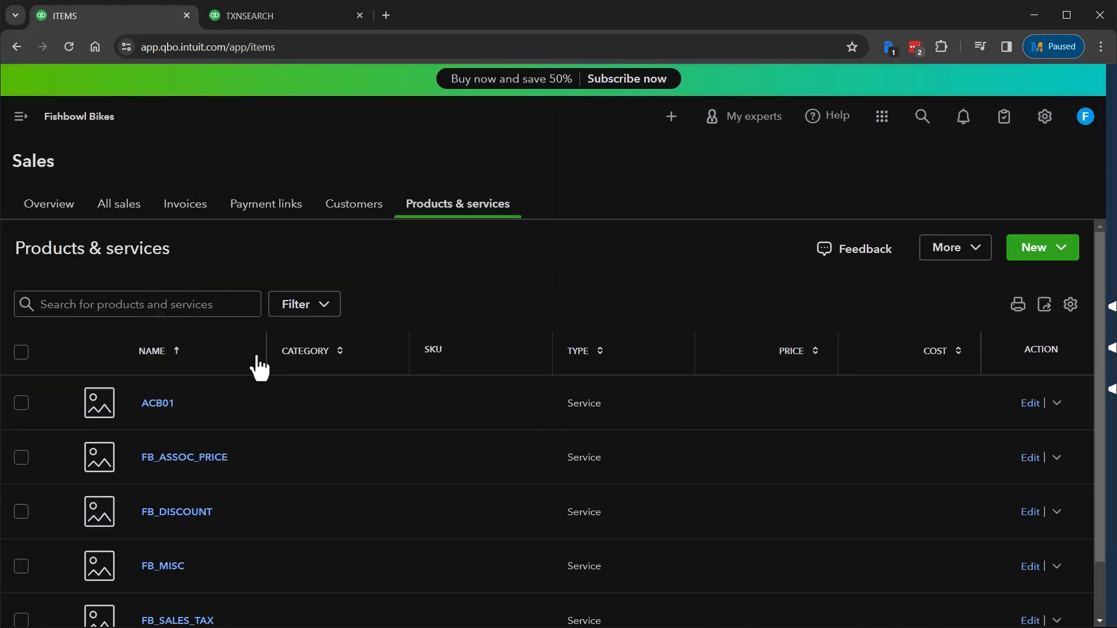
# - Run an unfiltered transaction search, open bill 1003 from A&B Distribution, and display its transaction journal
pyautogui.click(308, 14)
pyautogui.click(936, 198)
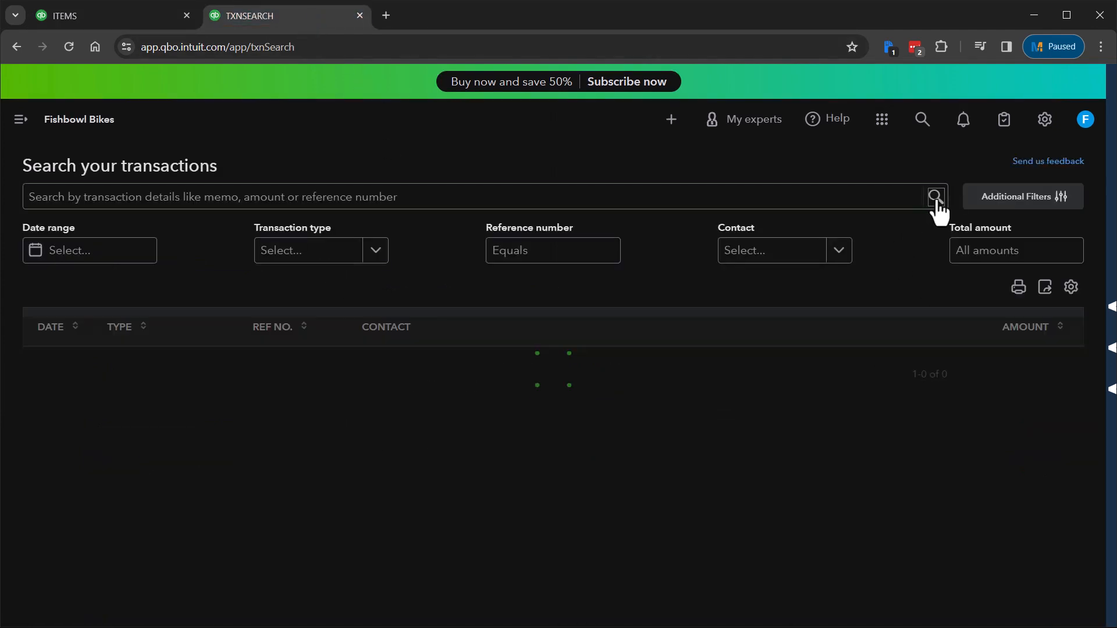
pyautogui.click(483, 378)
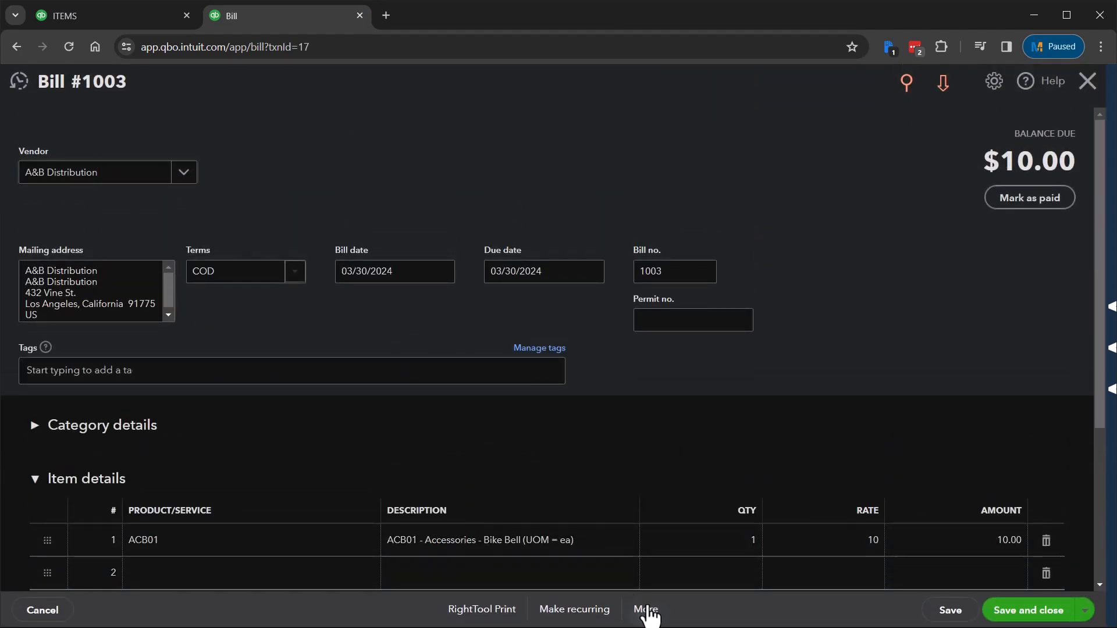
pyautogui.click(647, 608)
pyautogui.click(647, 541)
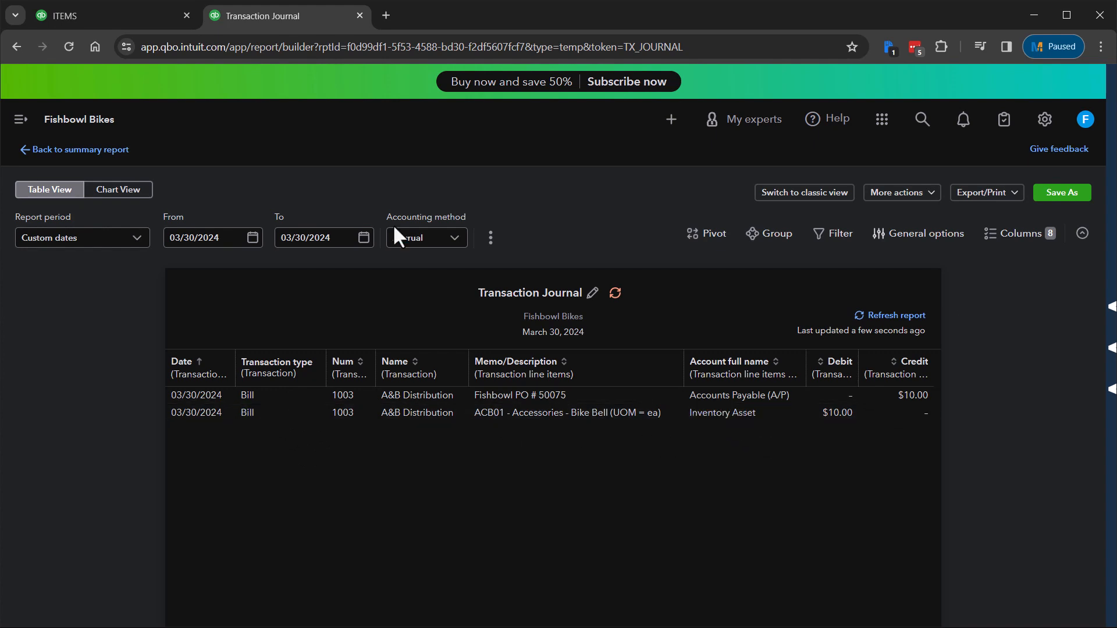
# - Reopen the ACB01 item from Products & services, recheck its income and expense accounts, and leave it without saving
pyautogui.click(124, 13)
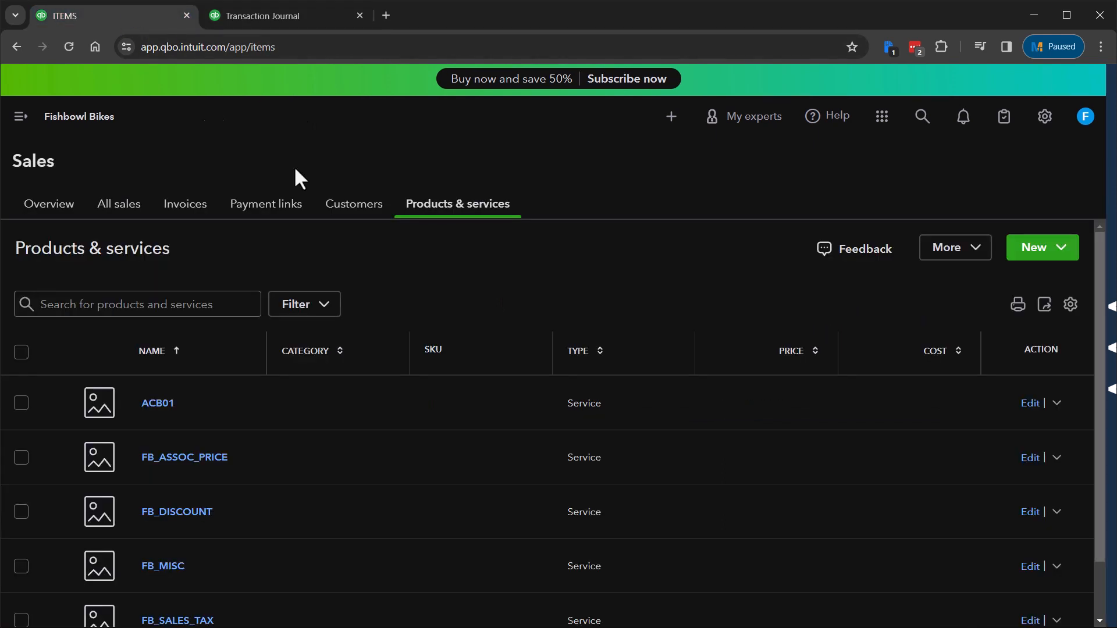
pyautogui.click(1030, 403)
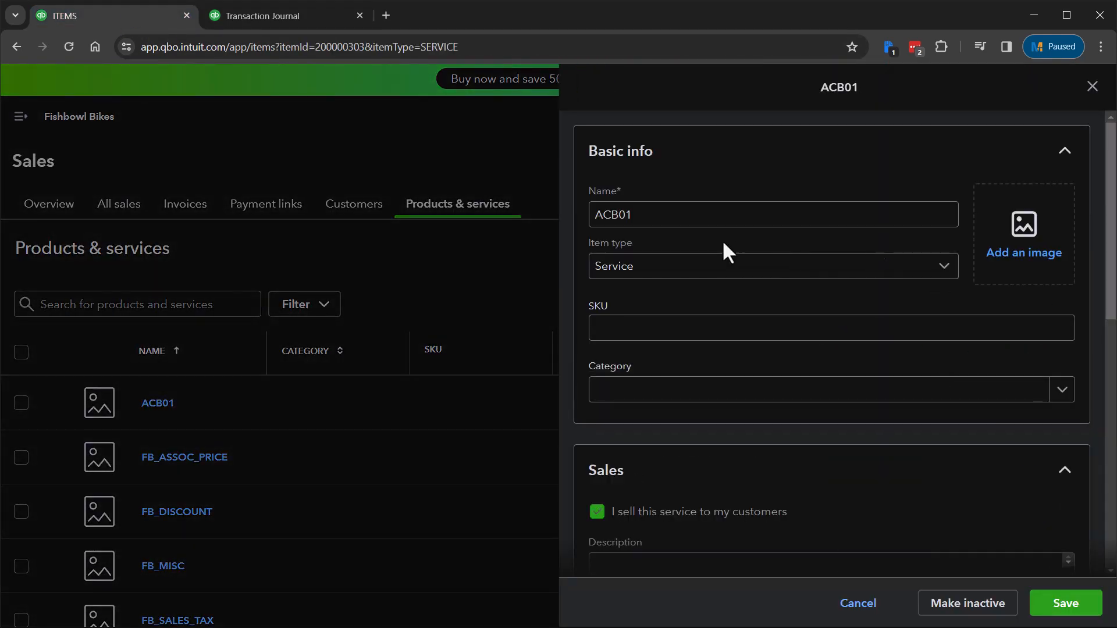
pyautogui.scroll(-2, 749, 462)
pyautogui.scroll(-2, 971, 403)
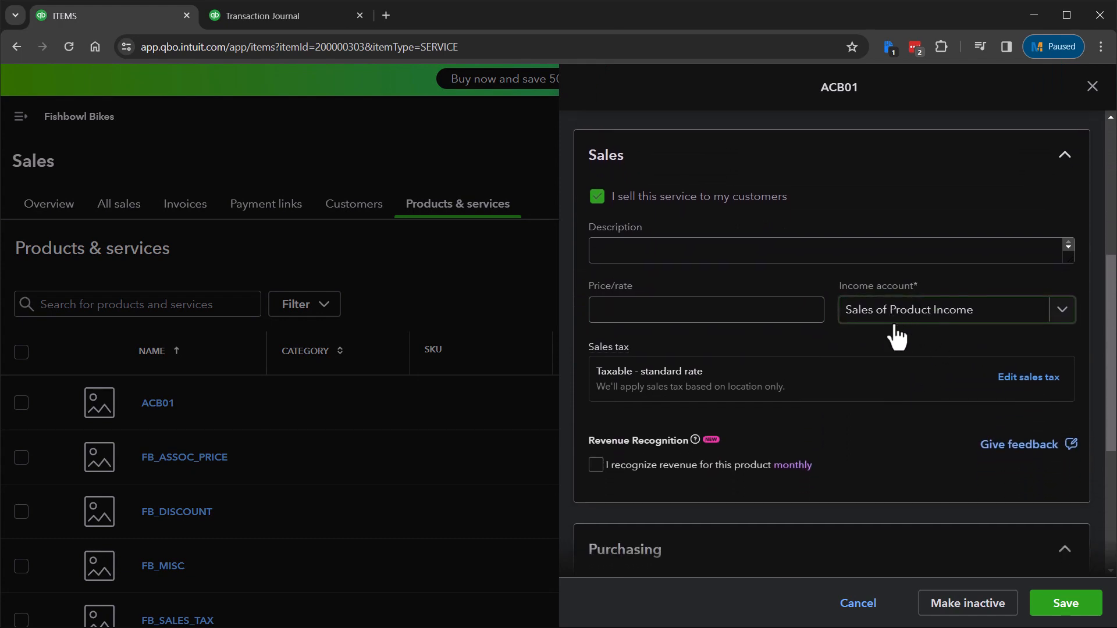
pyautogui.scroll(1, 760, 246)
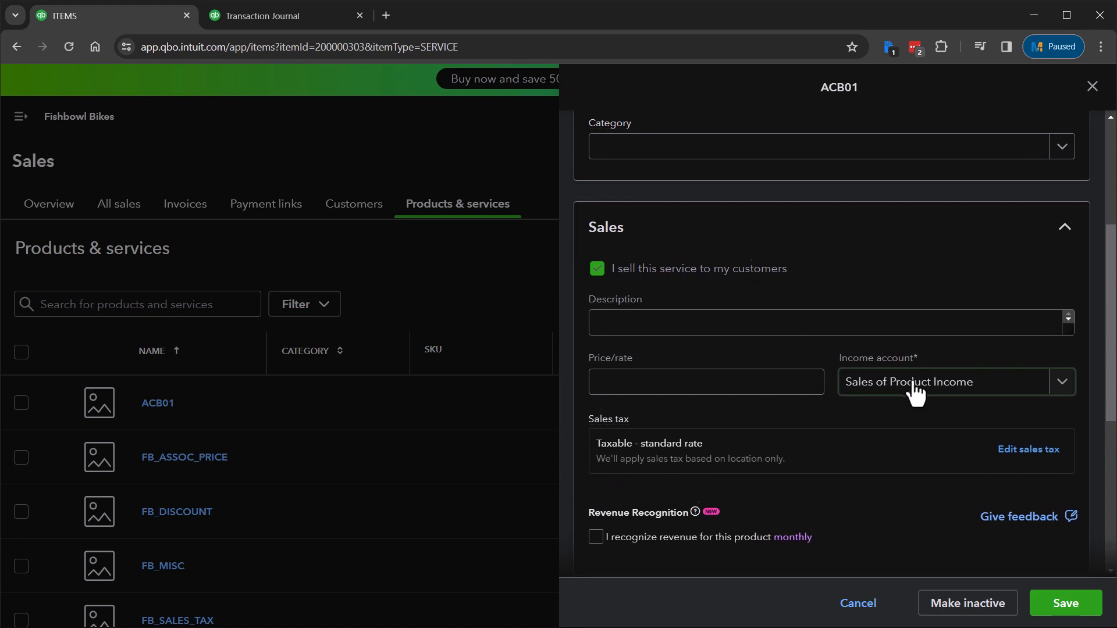
pyautogui.scroll(-5, 913, 384)
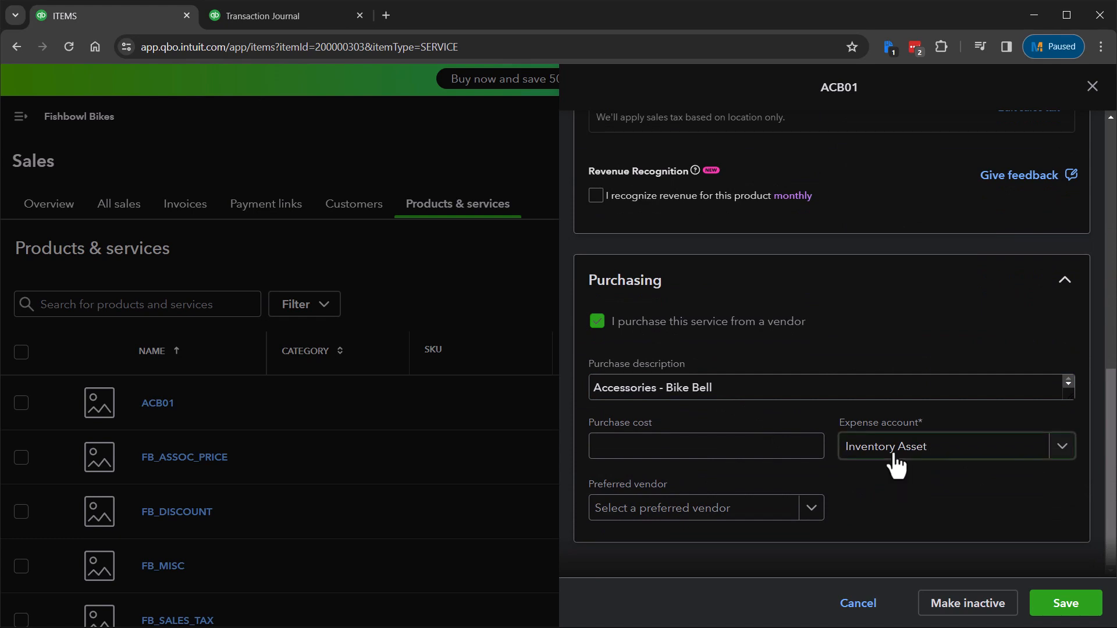
pyautogui.scroll(10, 896, 459)
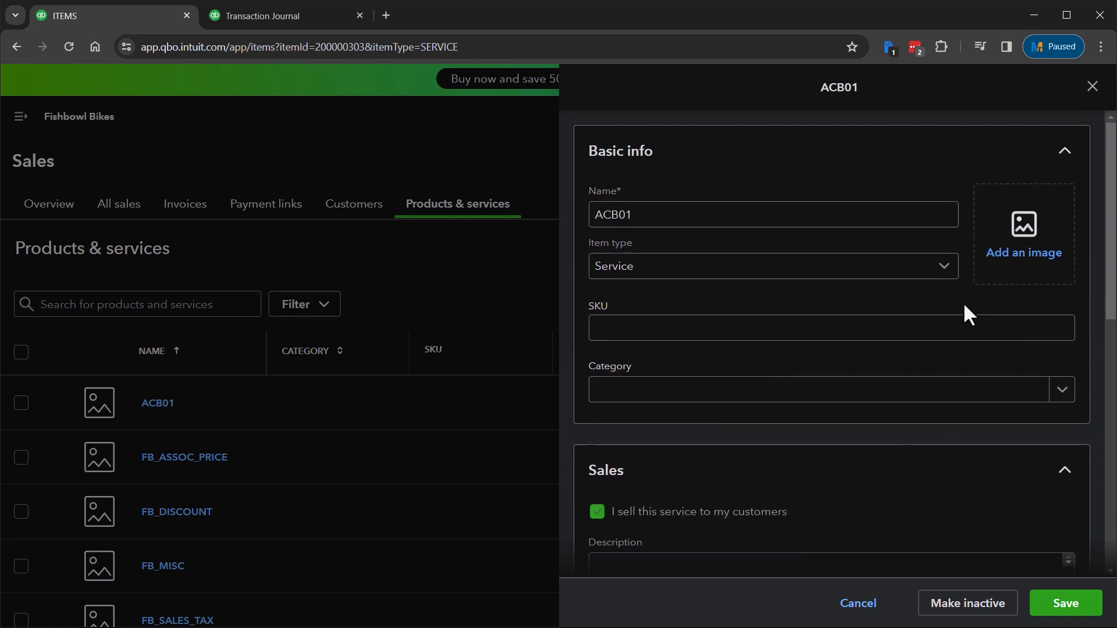
pyautogui.click(1092, 88)
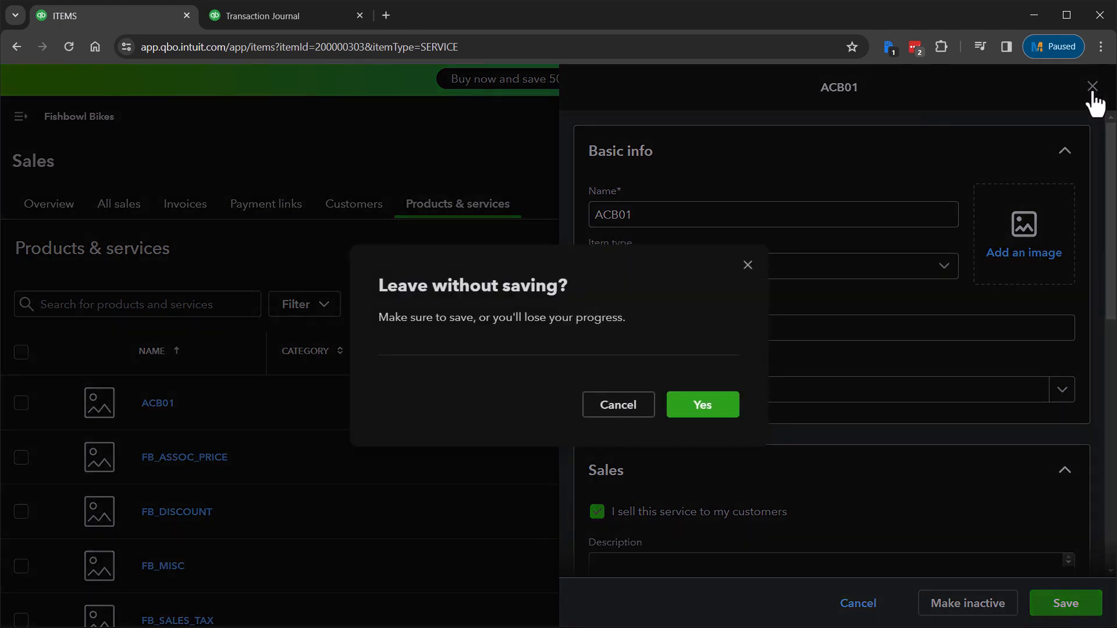
pyautogui.click(690, 412)
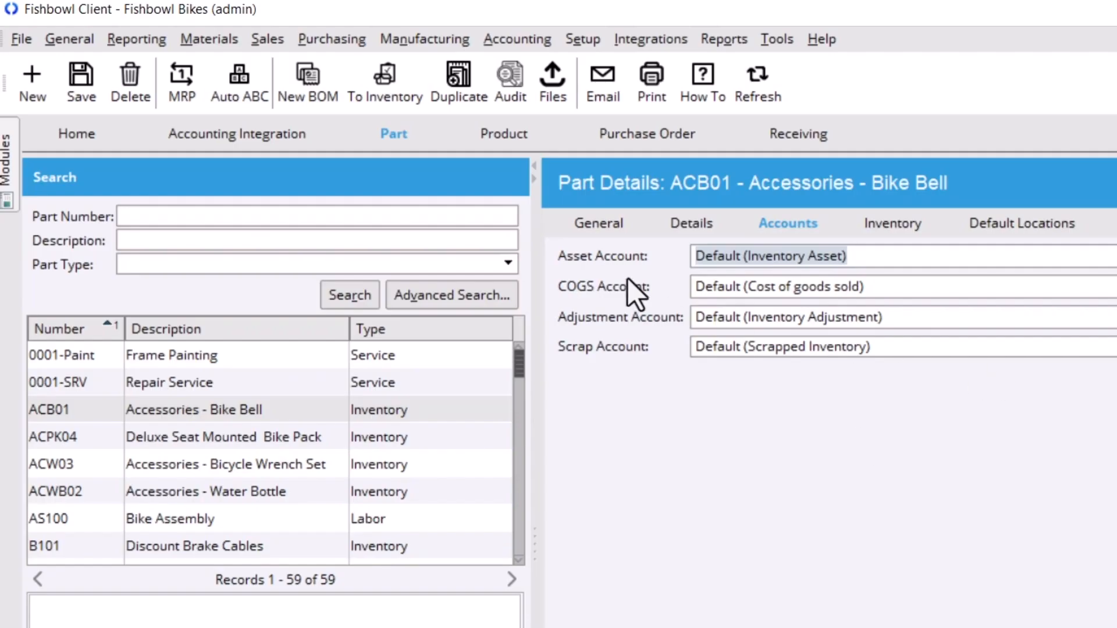
# - Set the Bike Bell part's asset account to Inventory in Fishbowl and save the part
pyautogui.click(405, 151)
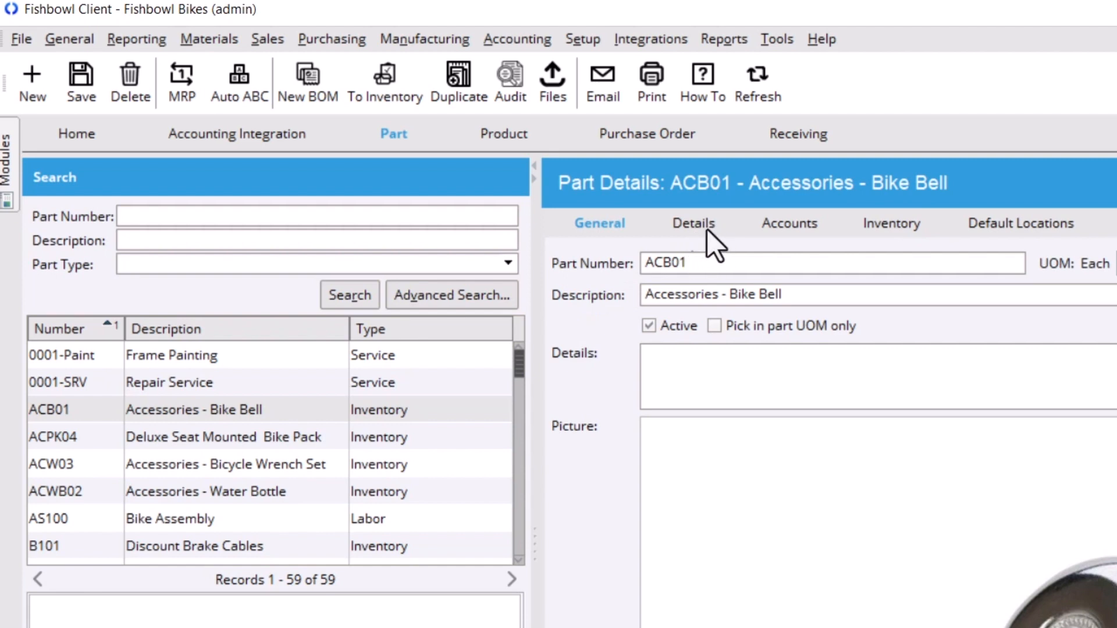
pyautogui.click(790, 221)
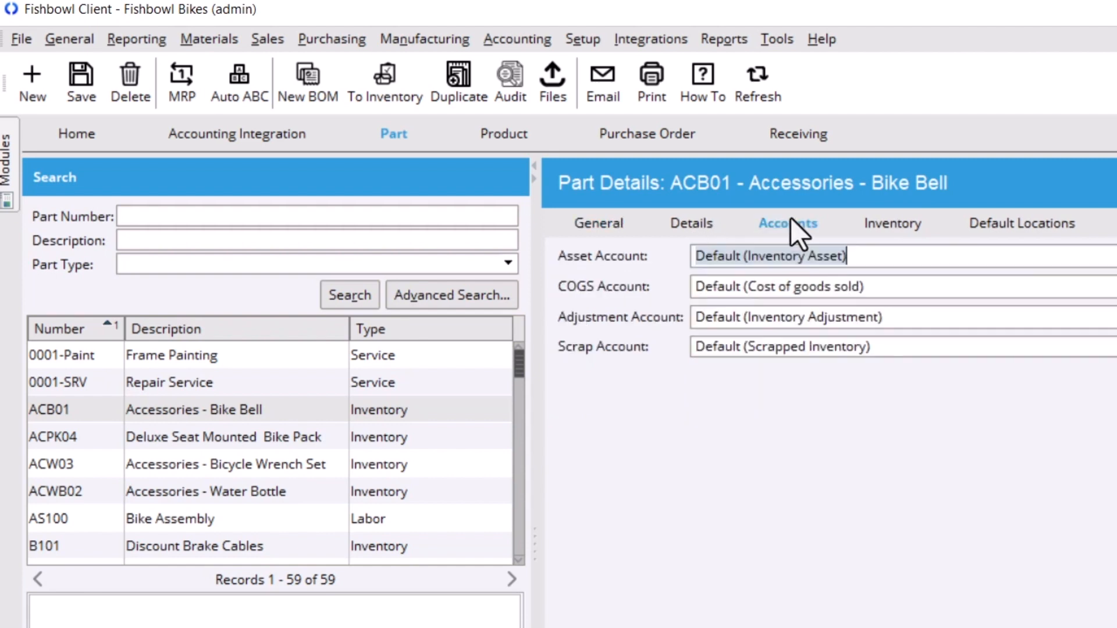
pyautogui.click(887, 256)
pyautogui.moveTo(886, 256); pyautogui.dragTo(553, 251)
pyautogui.press('BackSpace')
pyautogui.write('inventory')
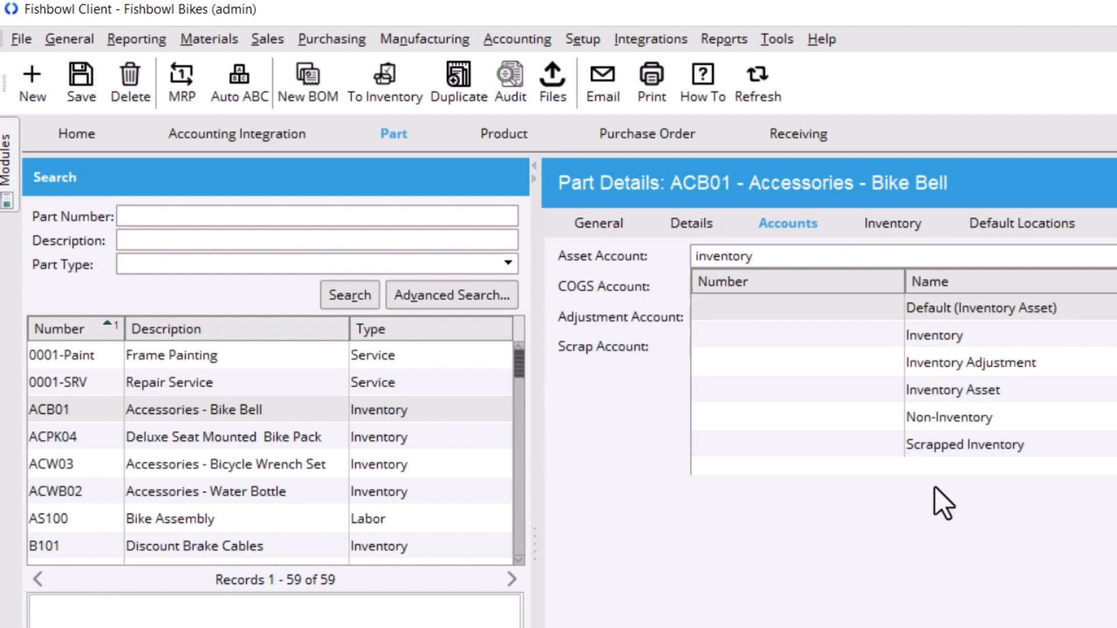
pyautogui.click(973, 335)
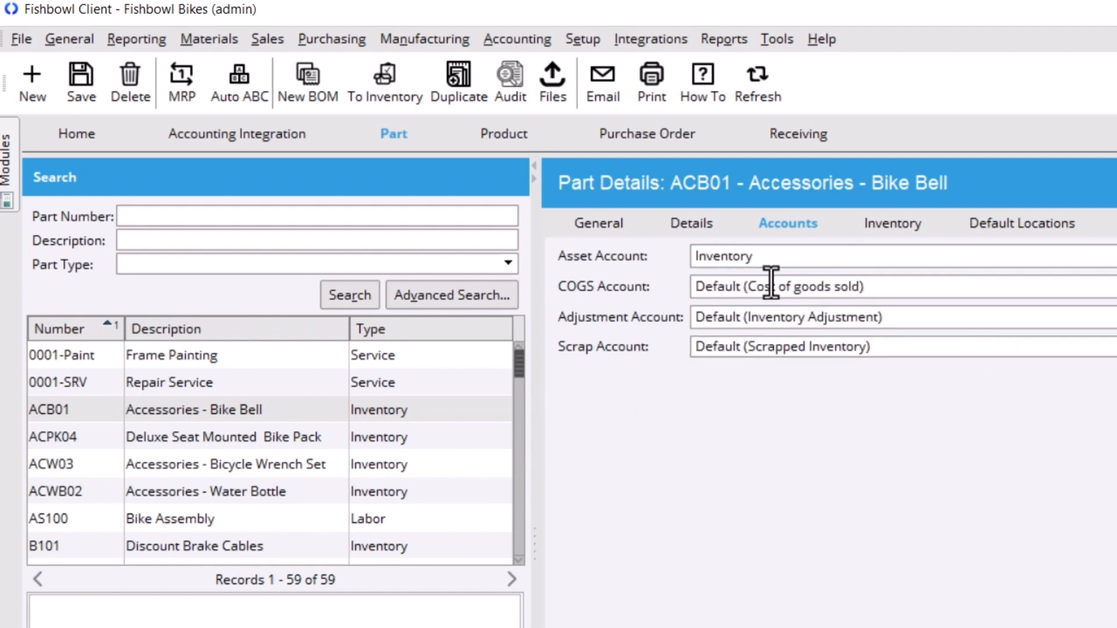
pyautogui.click(76, 91)
# - Set the Bike Bell product's income account to Default (Sales) in its accounting details
pyautogui.click(510, 137)
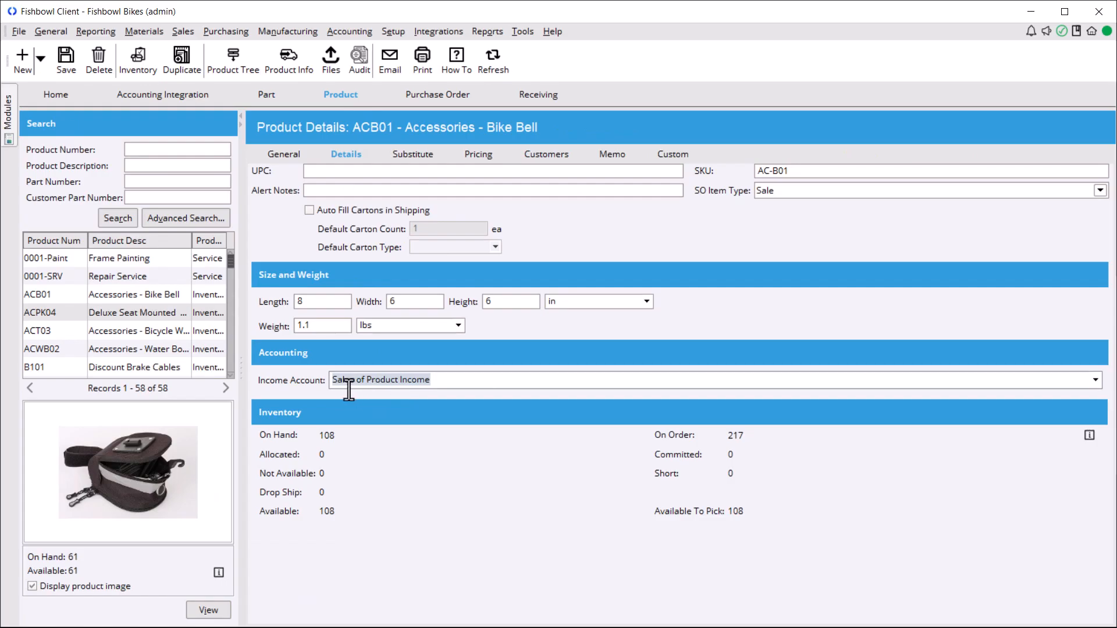
pyautogui.click(462, 381)
pyautogui.write('sales')
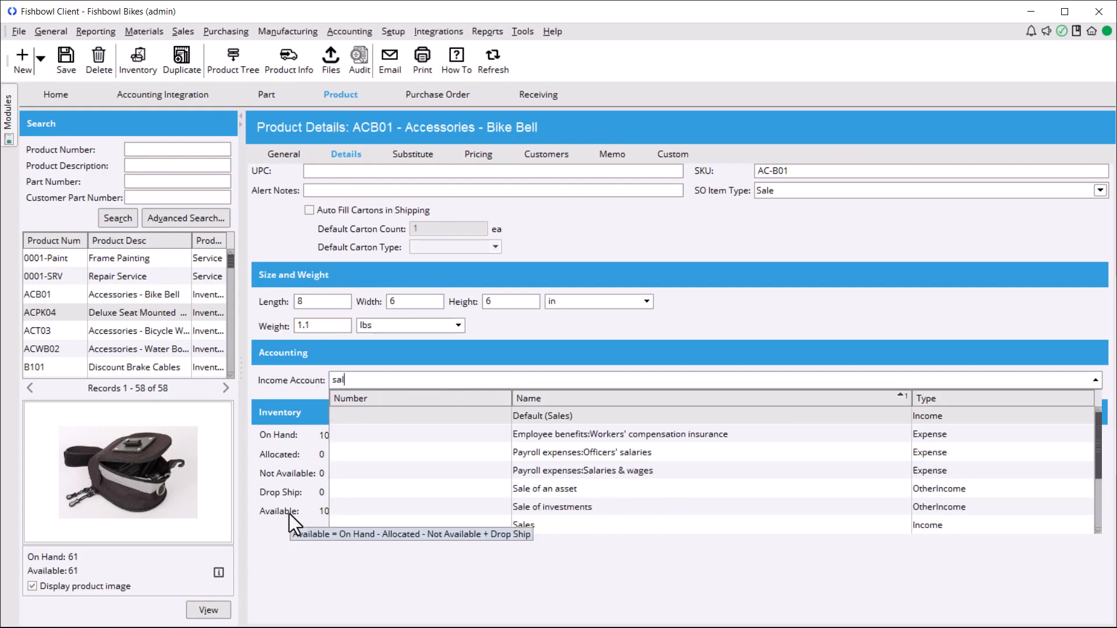
pyautogui.click(578, 410)
# - Recheck the Bike Bell part's mapped accounts and open Accounting Integration to look for items to post
pyautogui.click(8, 114)
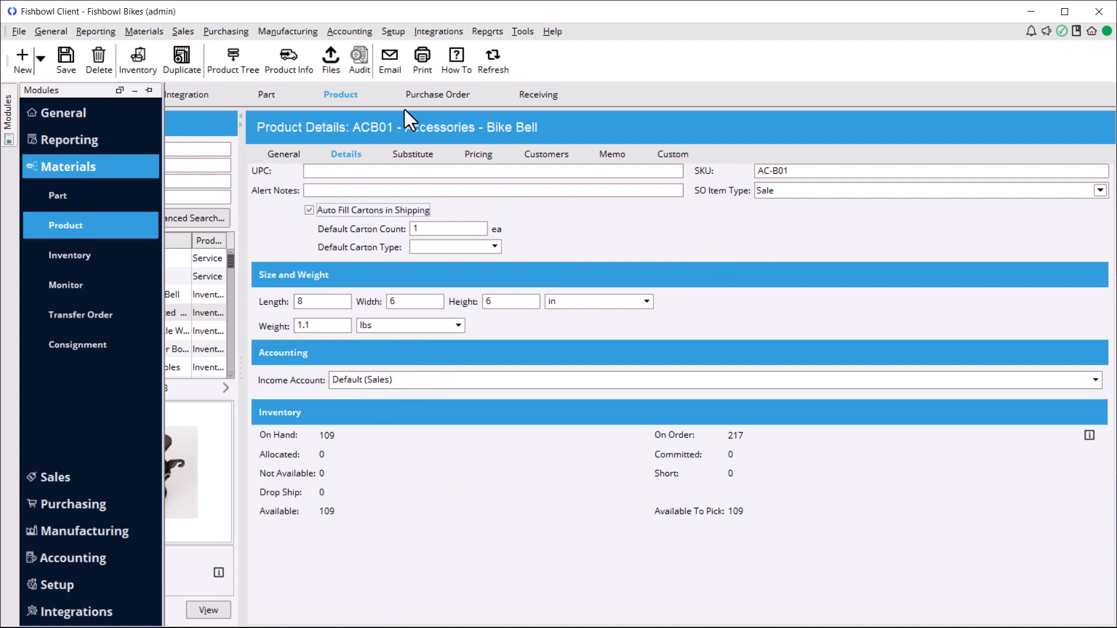
pyautogui.click(269, 103)
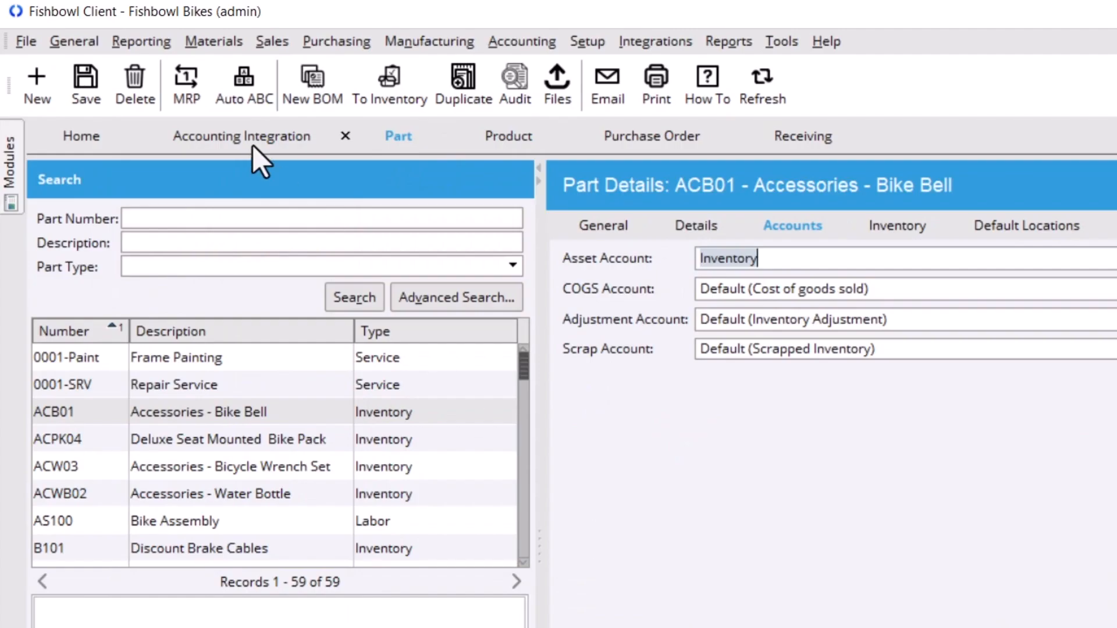
pyautogui.click(512, 44)
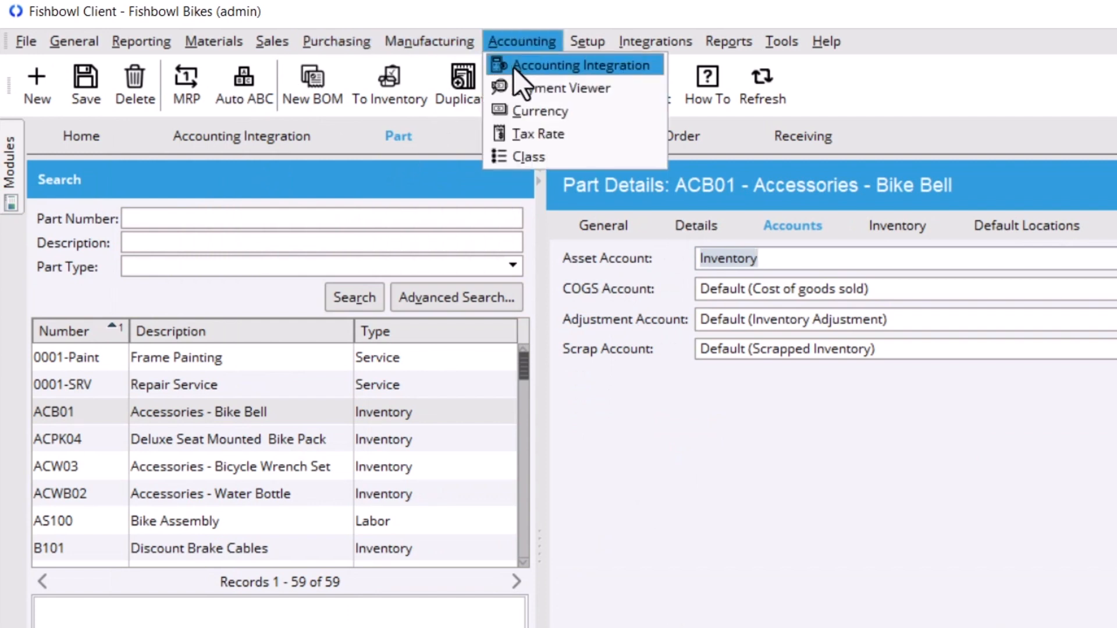
pyautogui.click(514, 66)
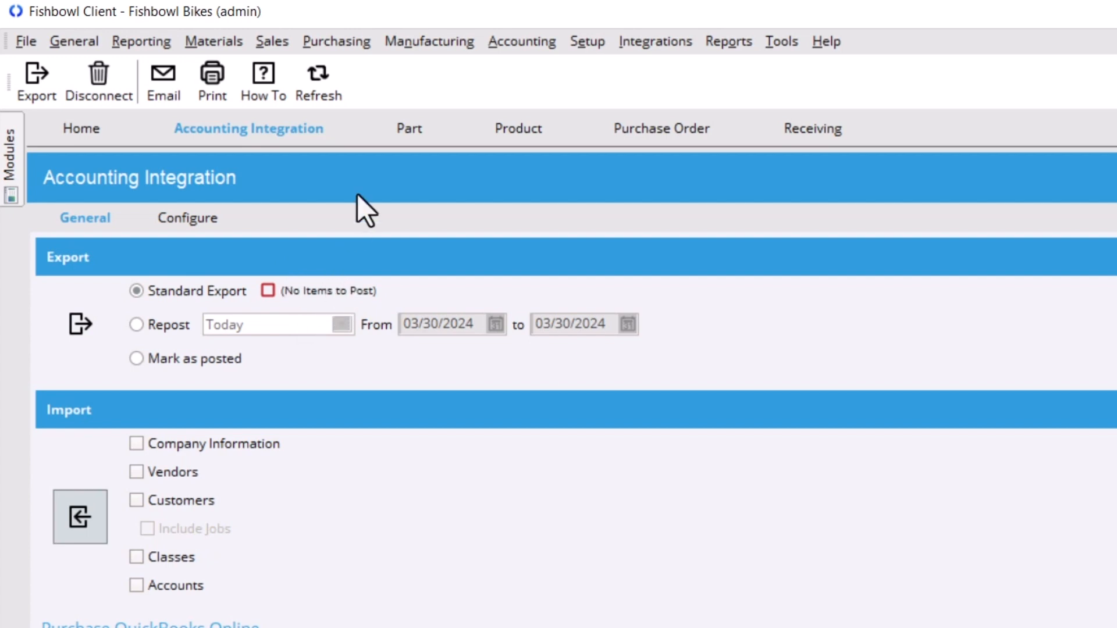
# - Create a new purchase order for the vendor Brent's Bicycle Brakes
pyautogui.click(364, 43)
pyautogui.click(373, 67)
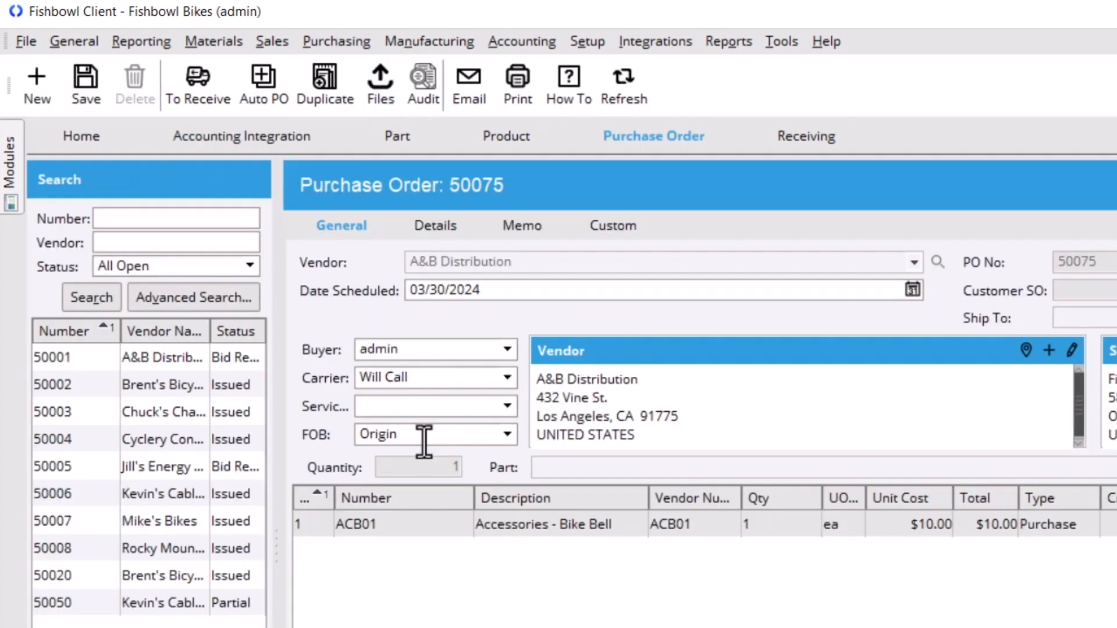
pyautogui.click(25, 88)
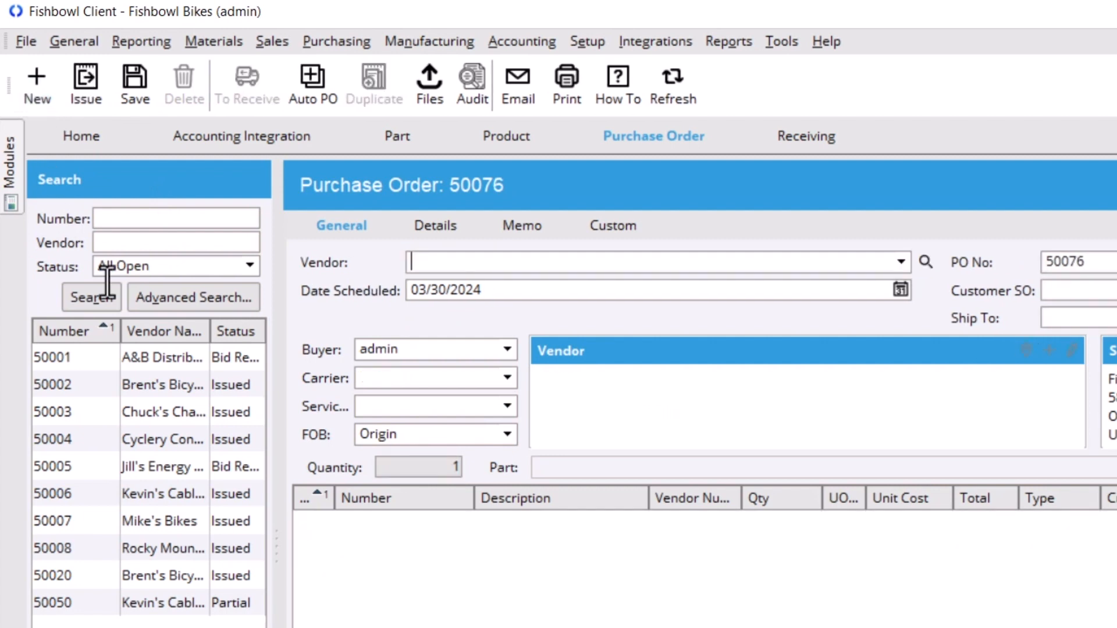
pyautogui.write('b')
pyautogui.click(466, 312)
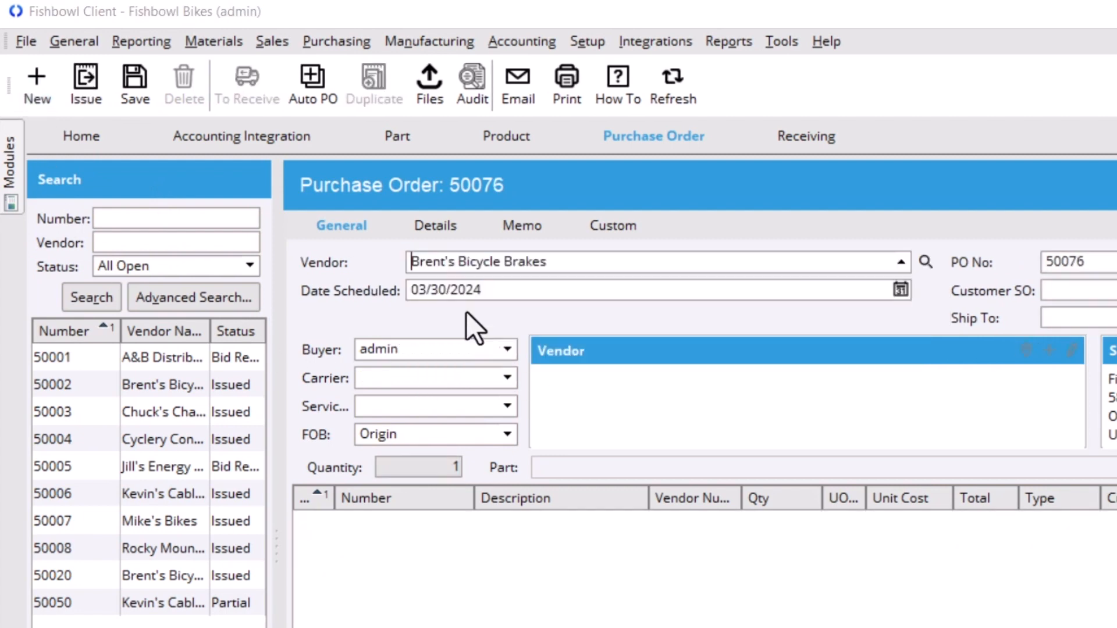
pyautogui.click(833, 538)
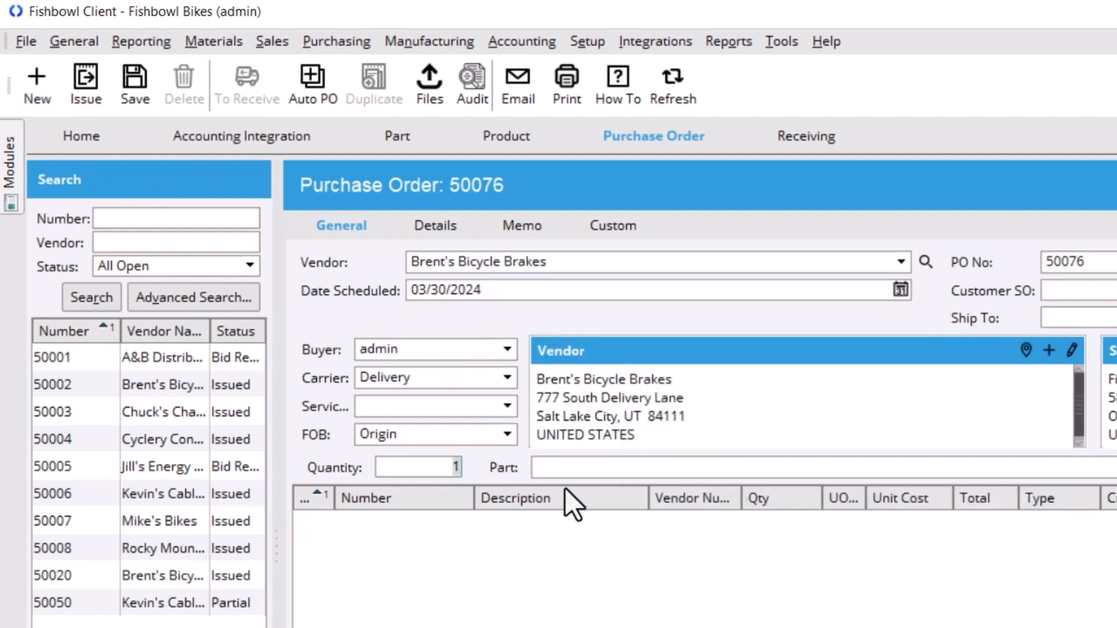
# - Add one ACB01 Bike Bell to the purchase order at a unit cost of $10
pyautogui.click(399, 142)
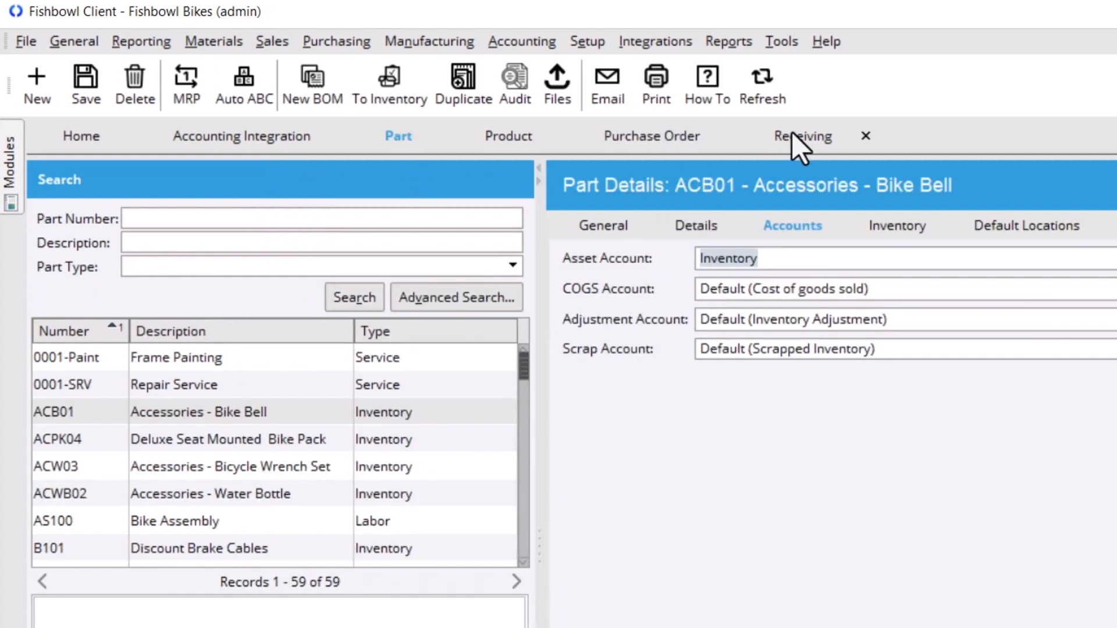
pyautogui.click(647, 149)
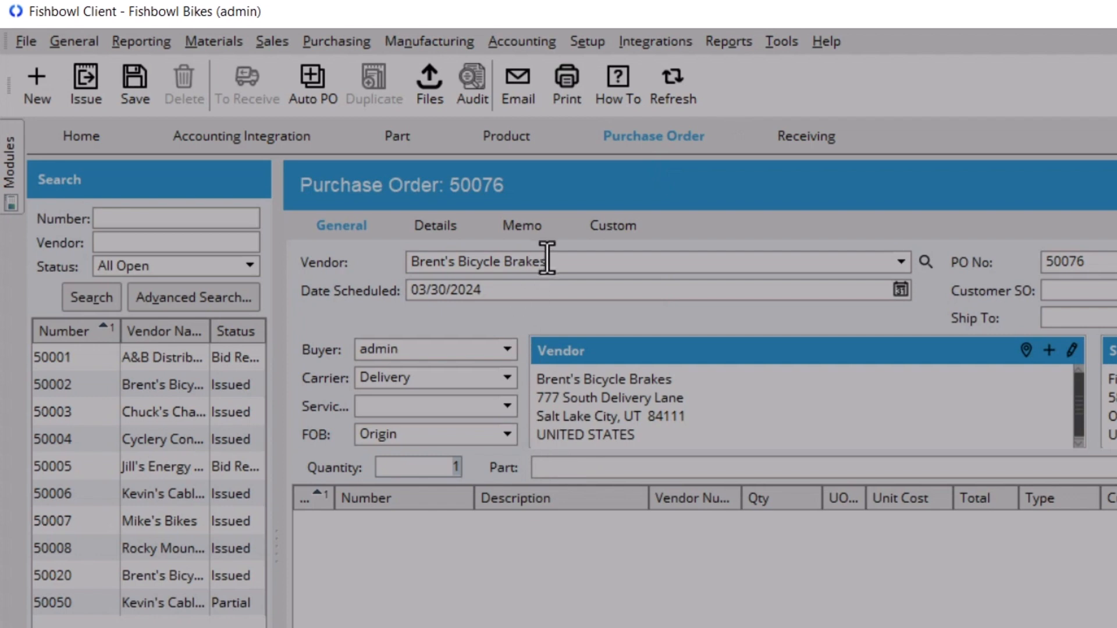
pyautogui.click(586, 466)
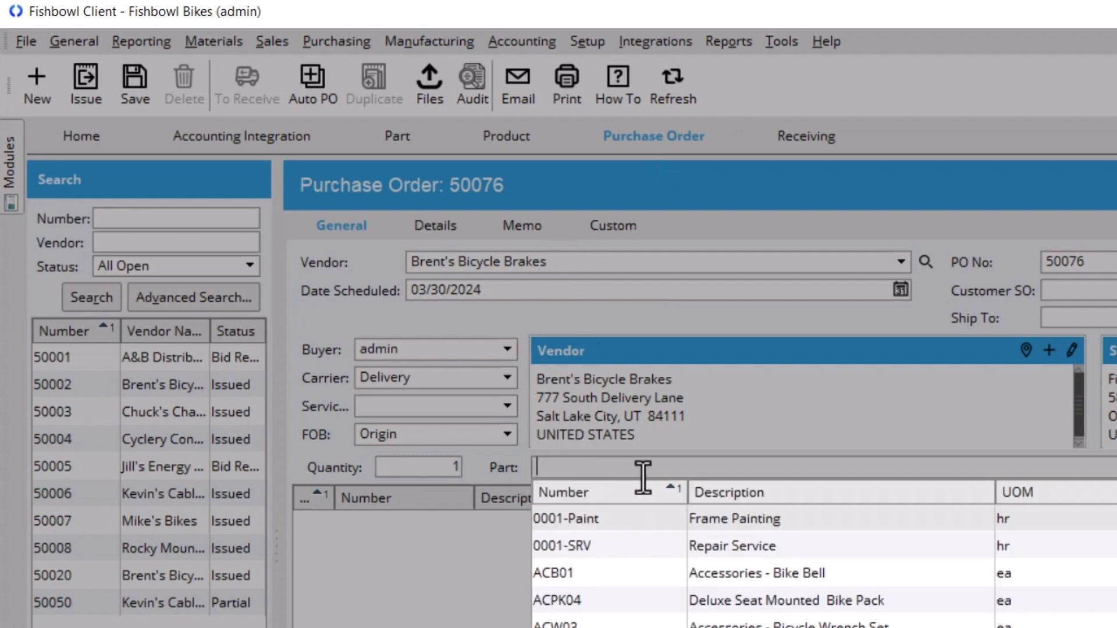
pyautogui.write('acb')
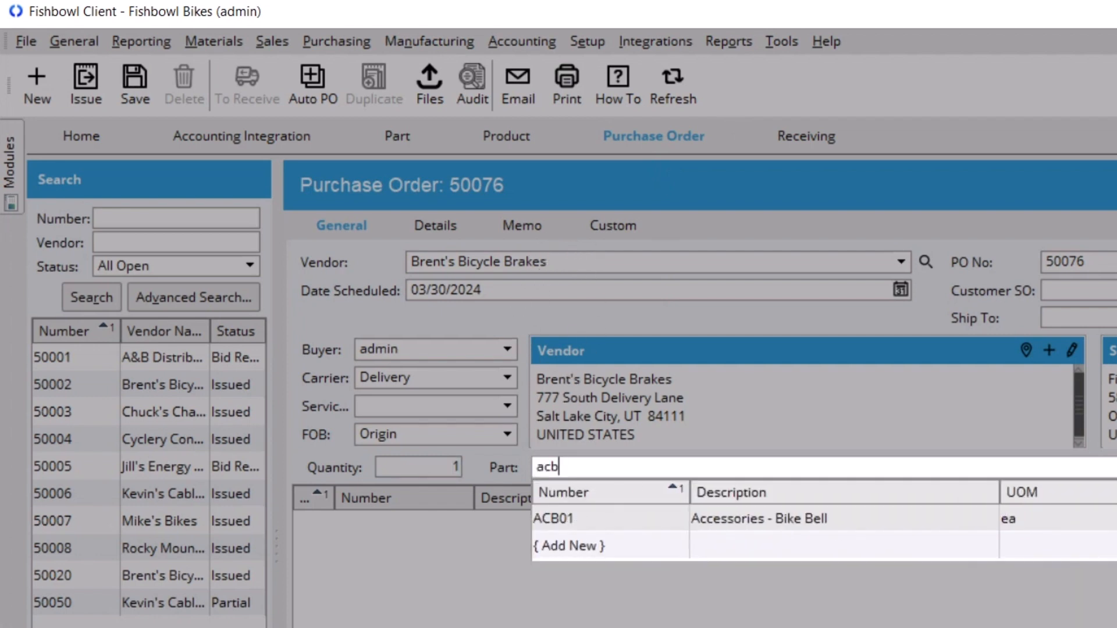
pyautogui.press('Return')
pyautogui.click(926, 522)
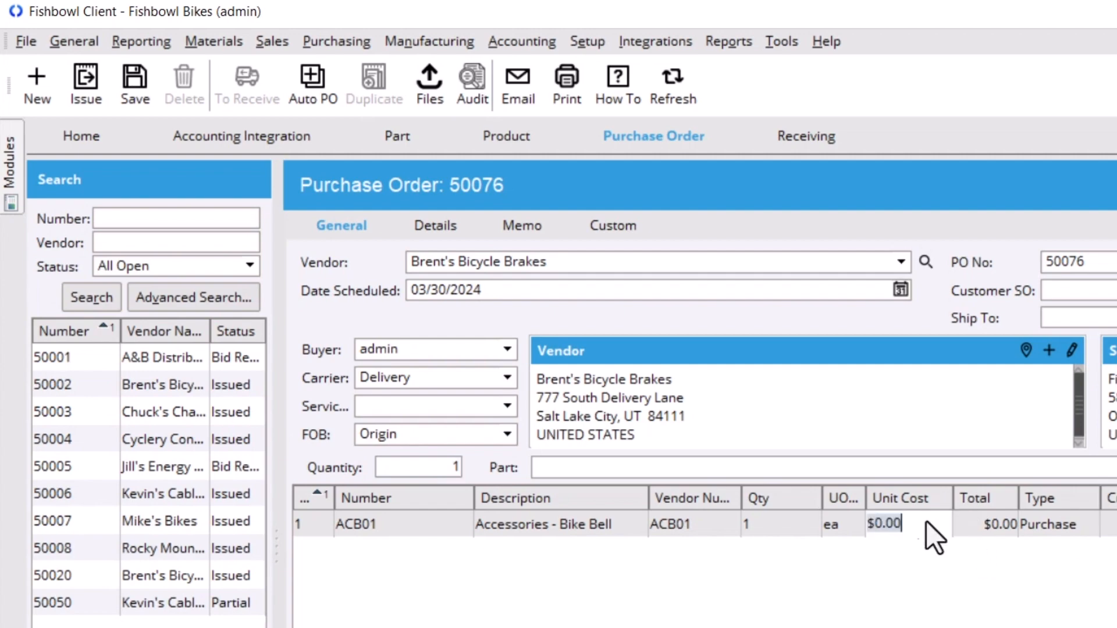
pyautogui.write('10')
pyautogui.press('Return')
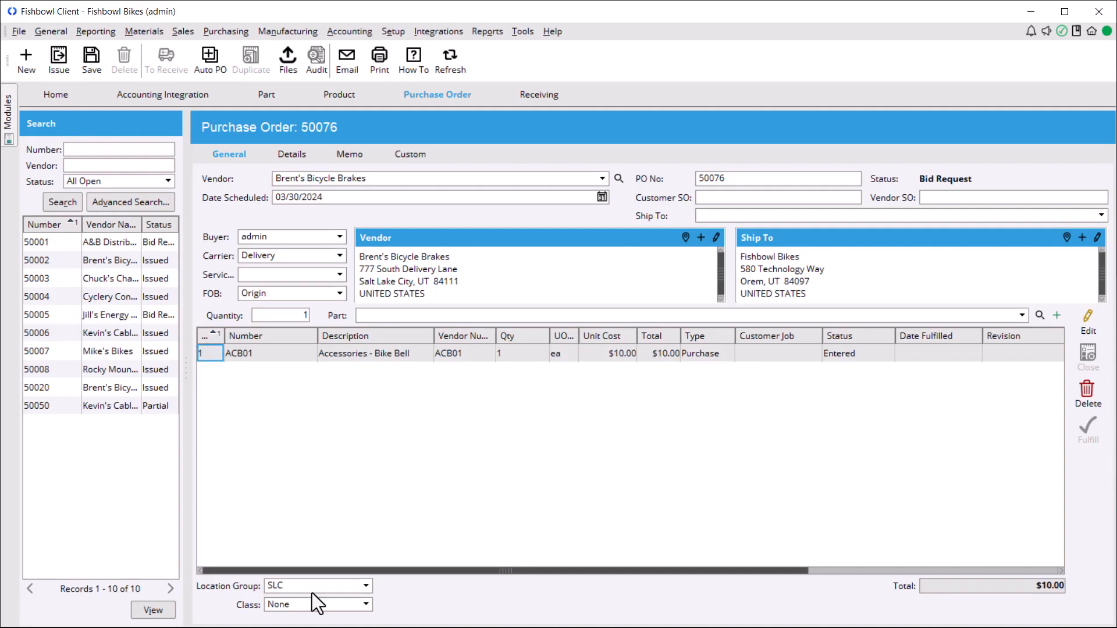
# - Set the purchase order's location group and class to MIA, applying the new class to the current items
pyautogui.click(343, 586)
pyautogui.write('MIA')
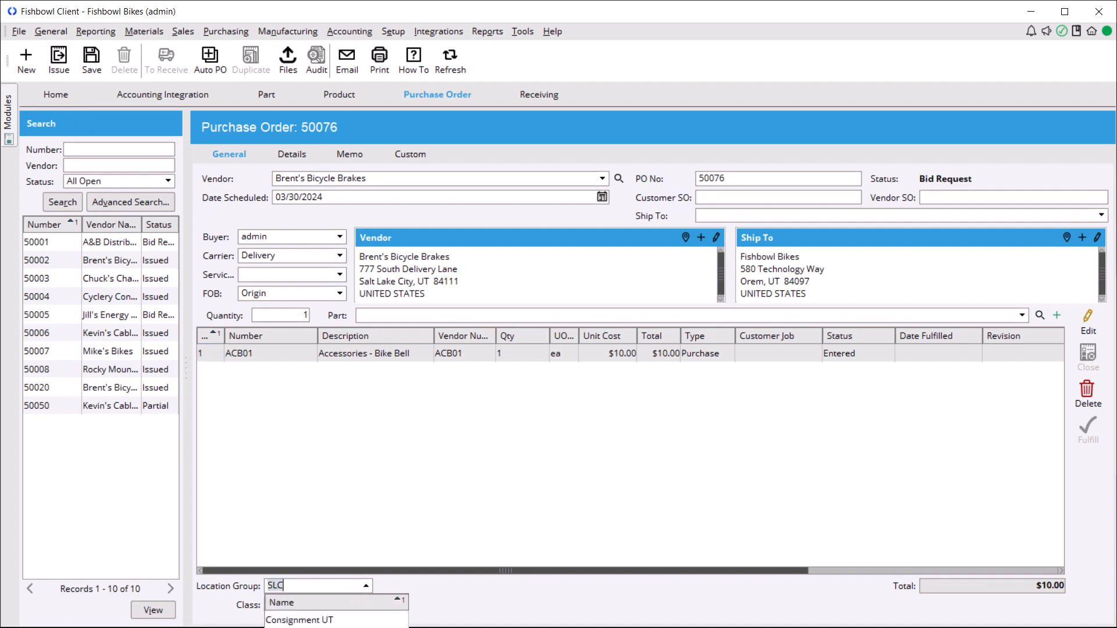
pyautogui.press('Tab')
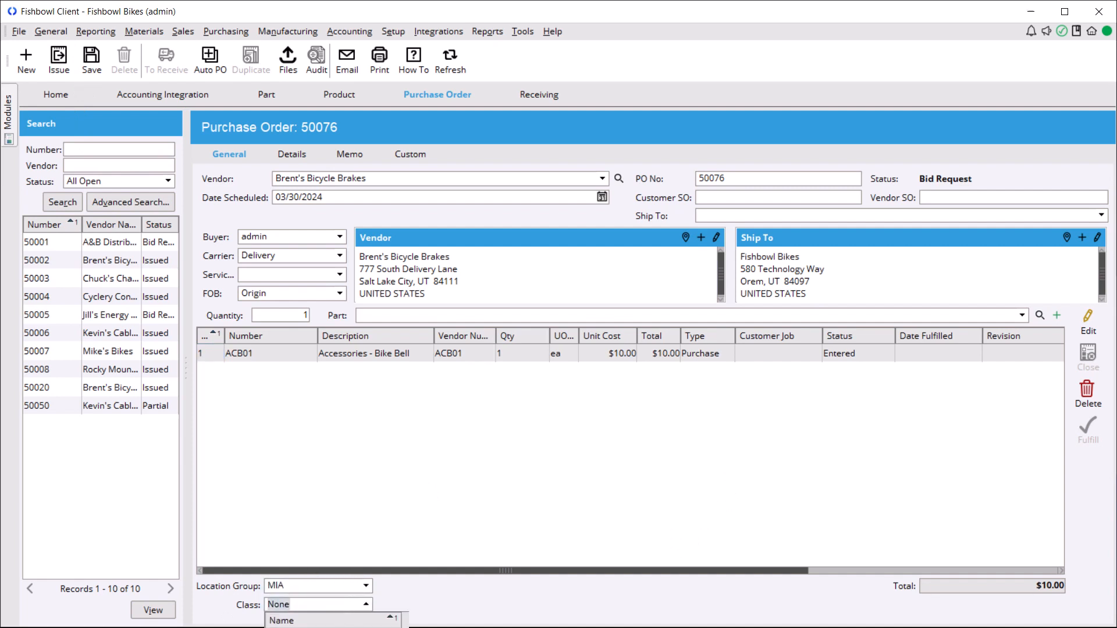
pyautogui.write('MIA')
pyautogui.press('Tab')
pyautogui.click(531, 344)
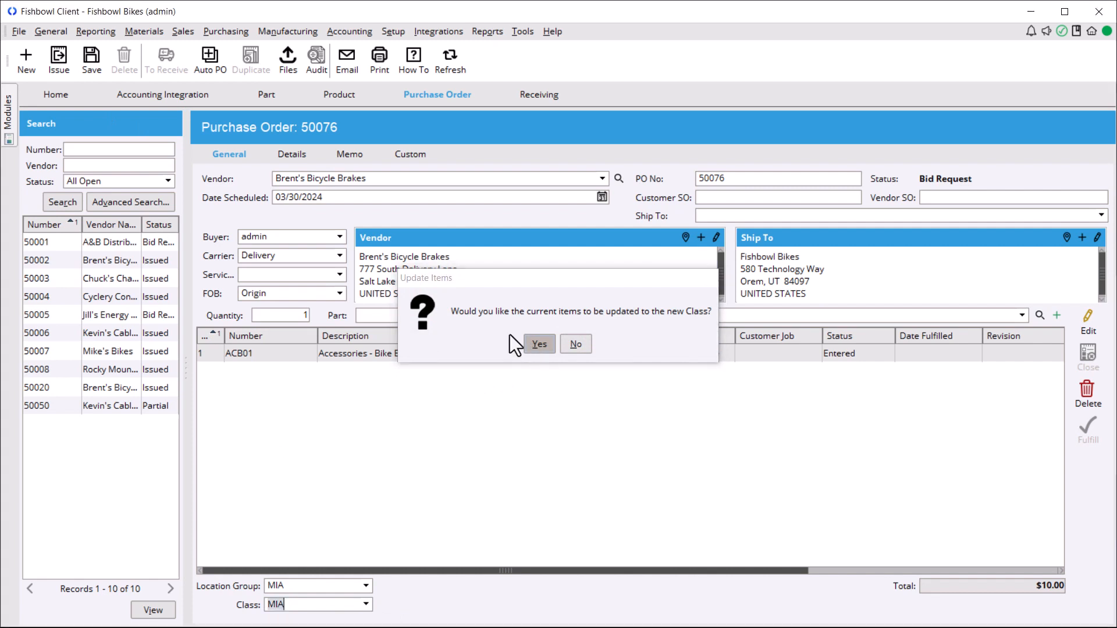
# - Issue the purchase order and receive its Bike Bell line
pyautogui.click(60, 66)
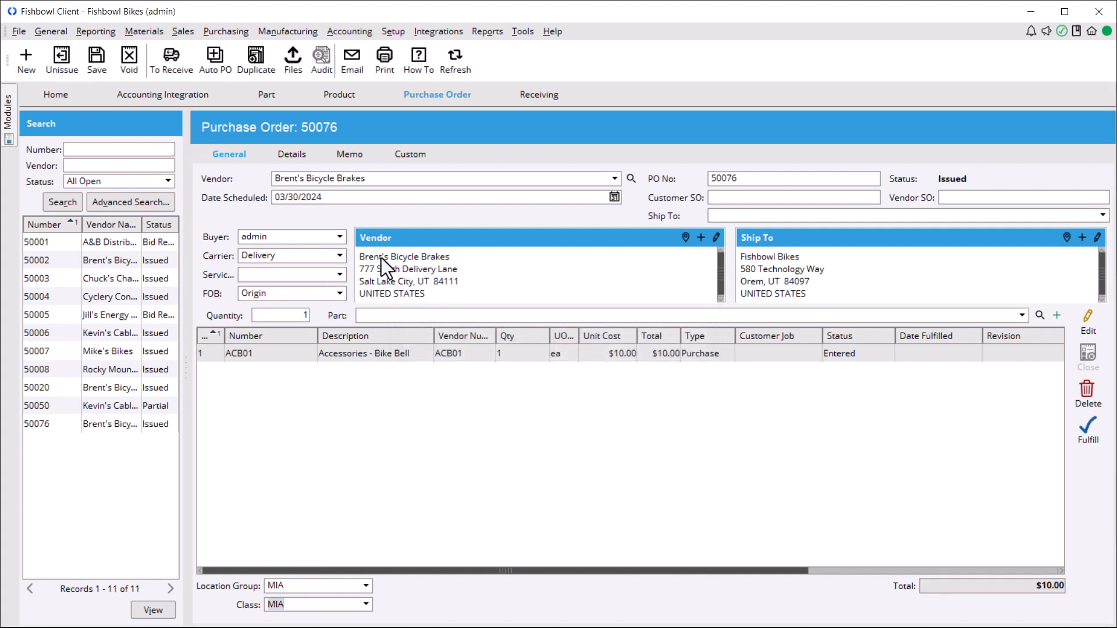
pyautogui.click(176, 67)
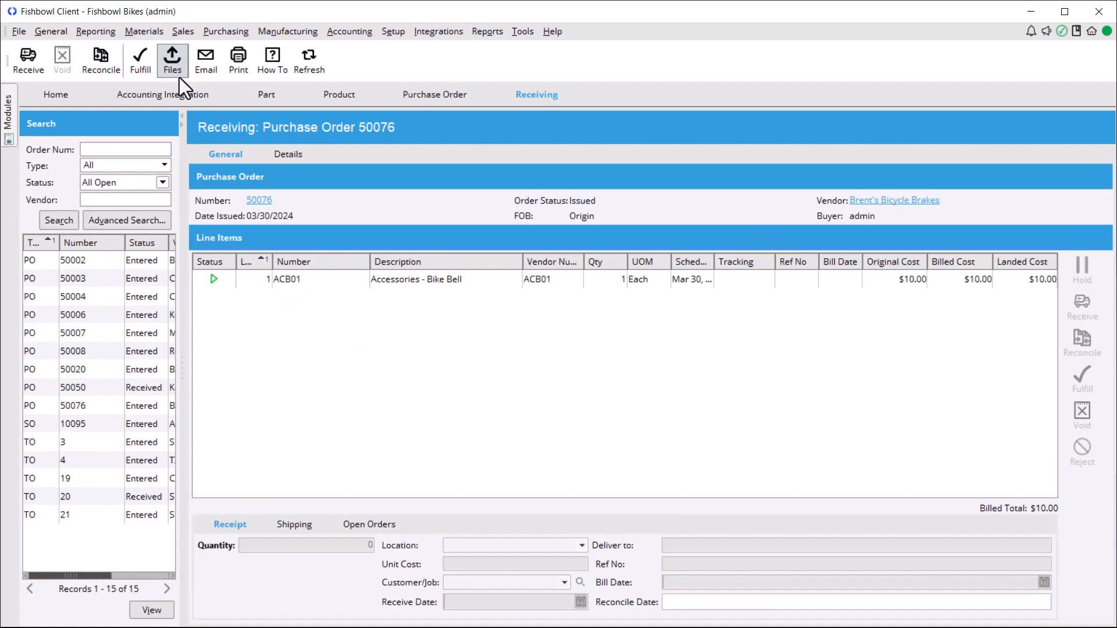
pyautogui.click(35, 69)
# - Reconcile the received order with reference number 2001 and today's bill date, adding no extra items
pyautogui.click(100, 62)
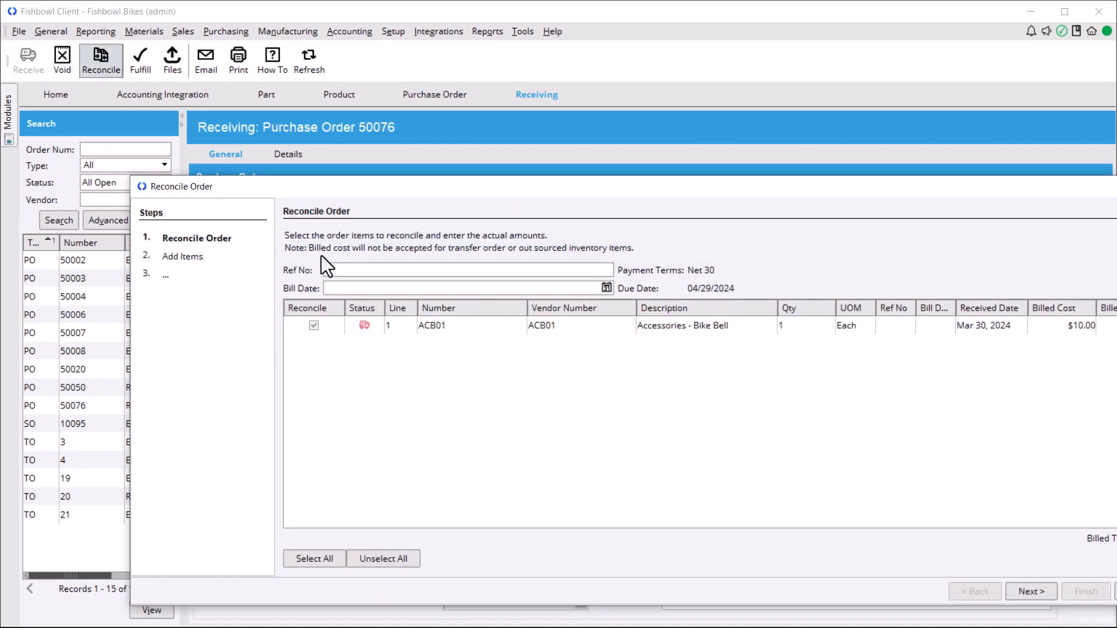
pyautogui.click(501, 270)
pyautogui.write('2001')
pyautogui.click(606, 288)
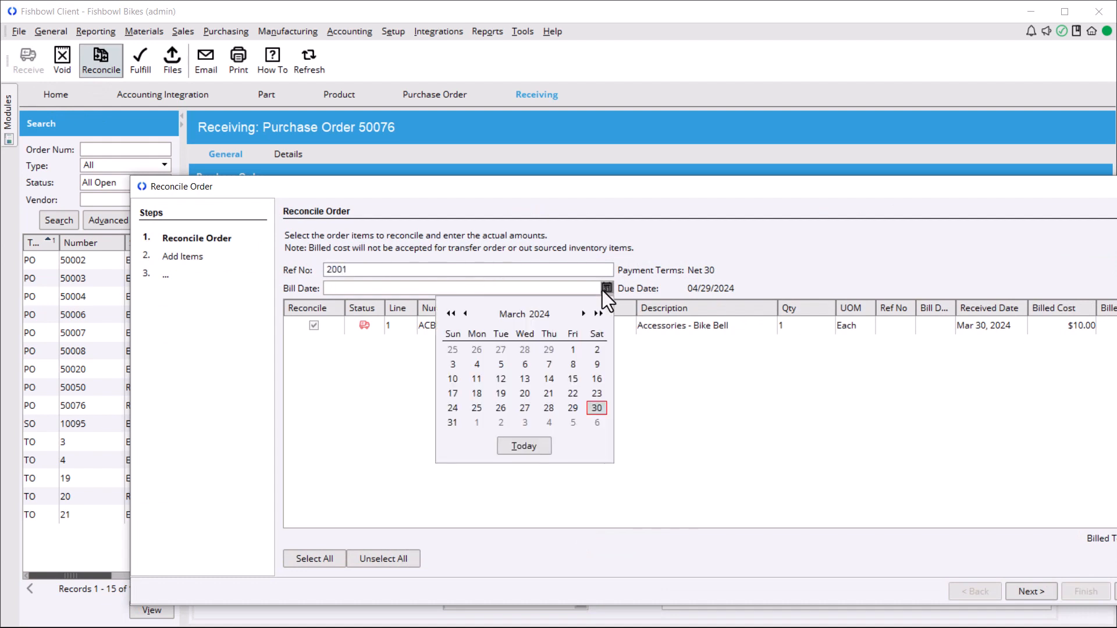
pyautogui.click(535, 446)
pyautogui.click(1032, 591)
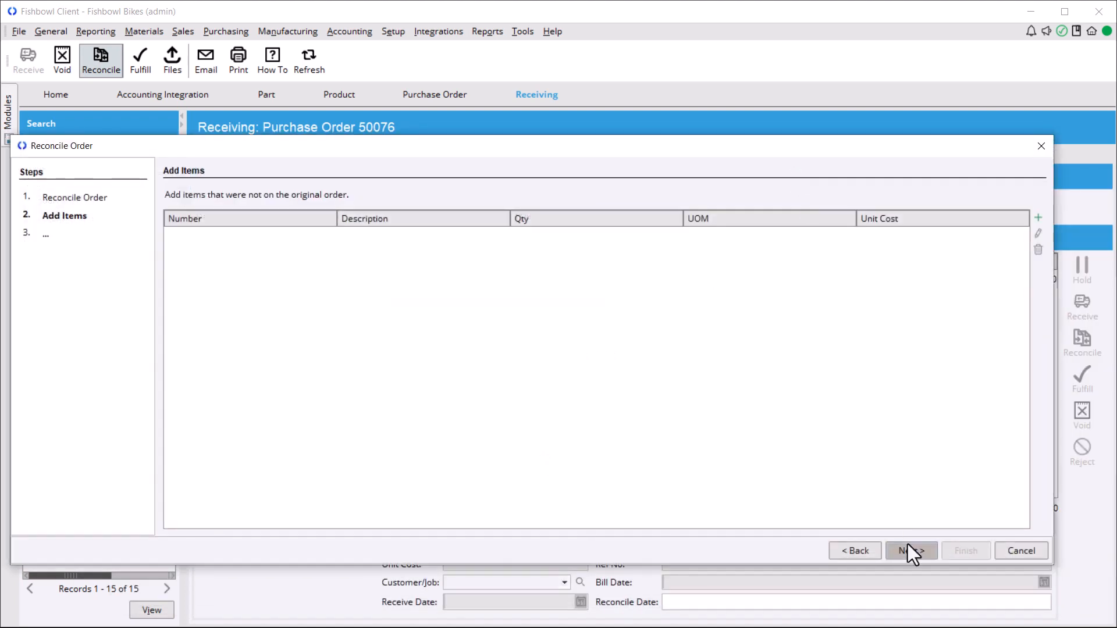
pyautogui.click(909, 550)
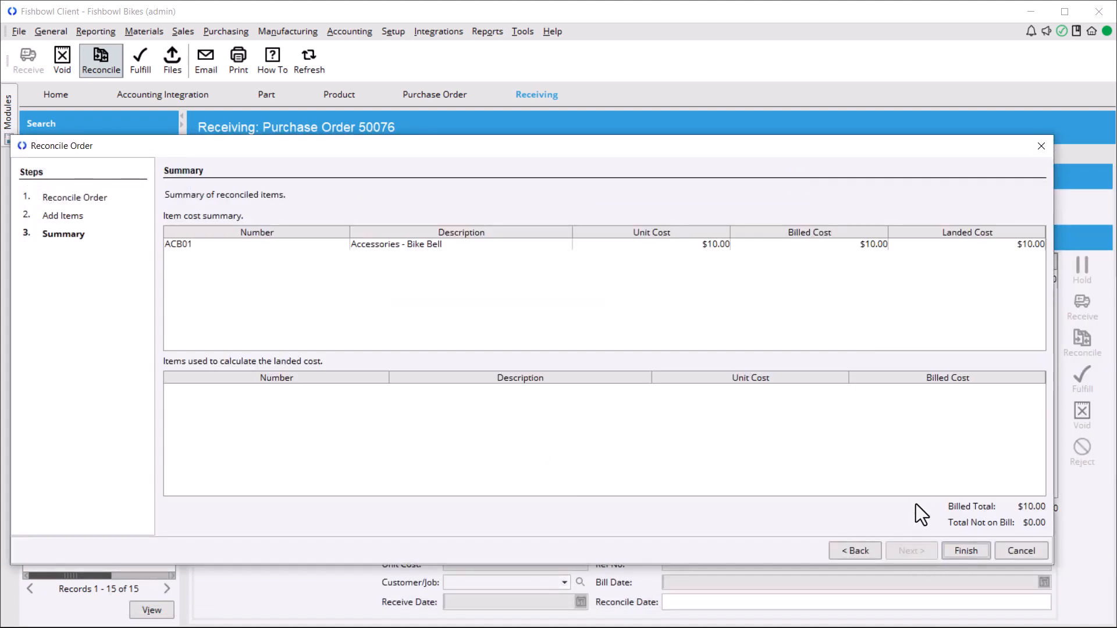
pyautogui.click(970, 552)
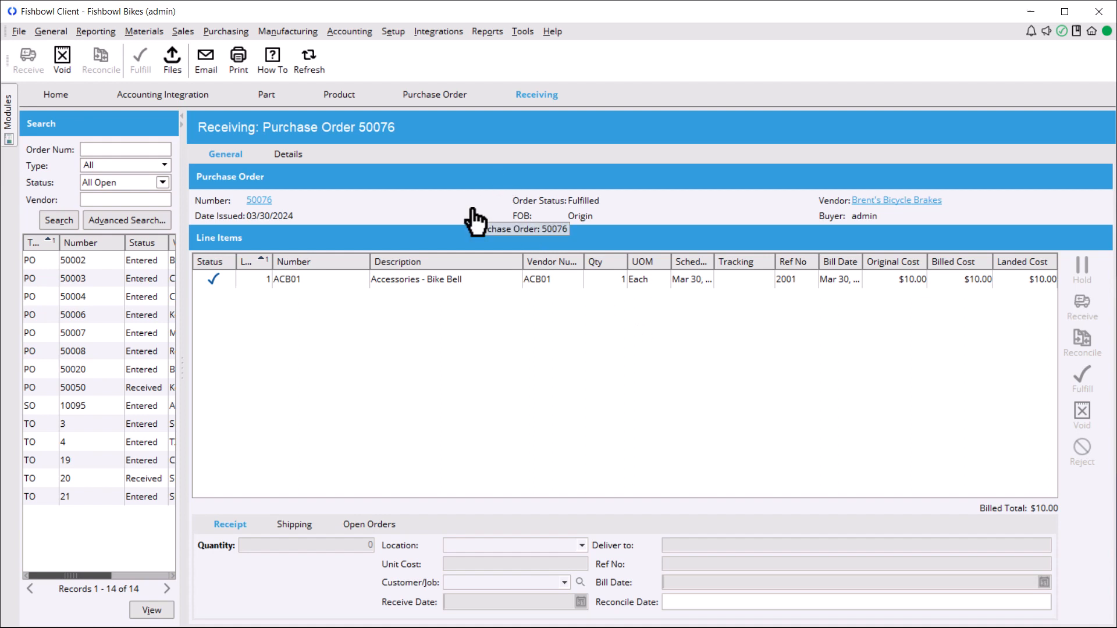
# - Run a standard export to QuickBooks Online from Accounting Integration and close the export report
pyautogui.click(173, 93)
pyautogui.click(54, 227)
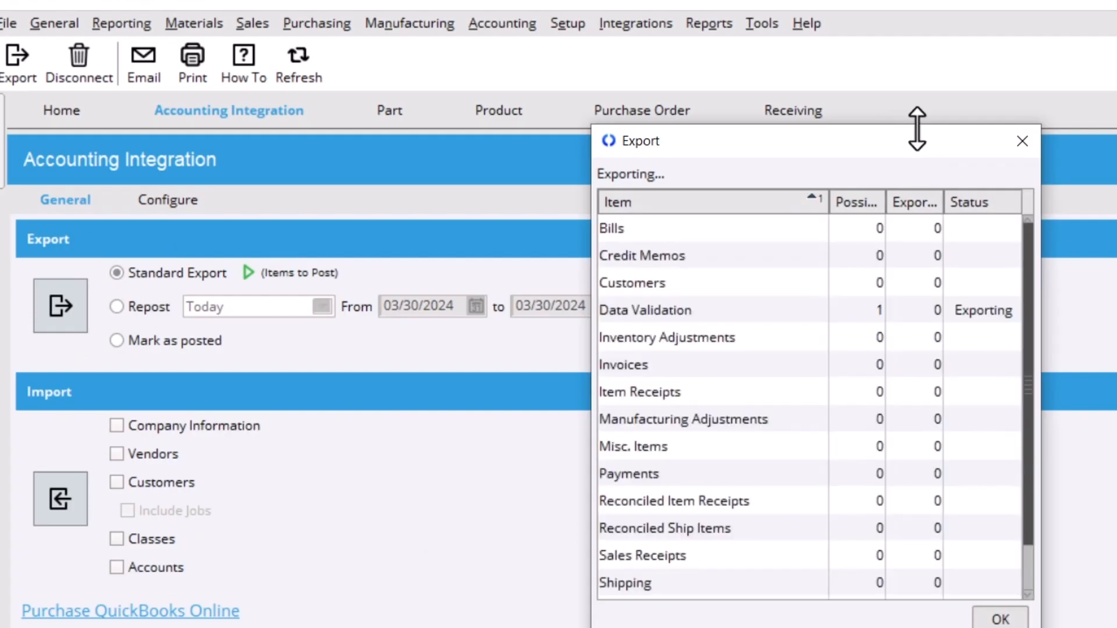
pyautogui.moveTo(625, 100); pyautogui.dragTo(633, 58)
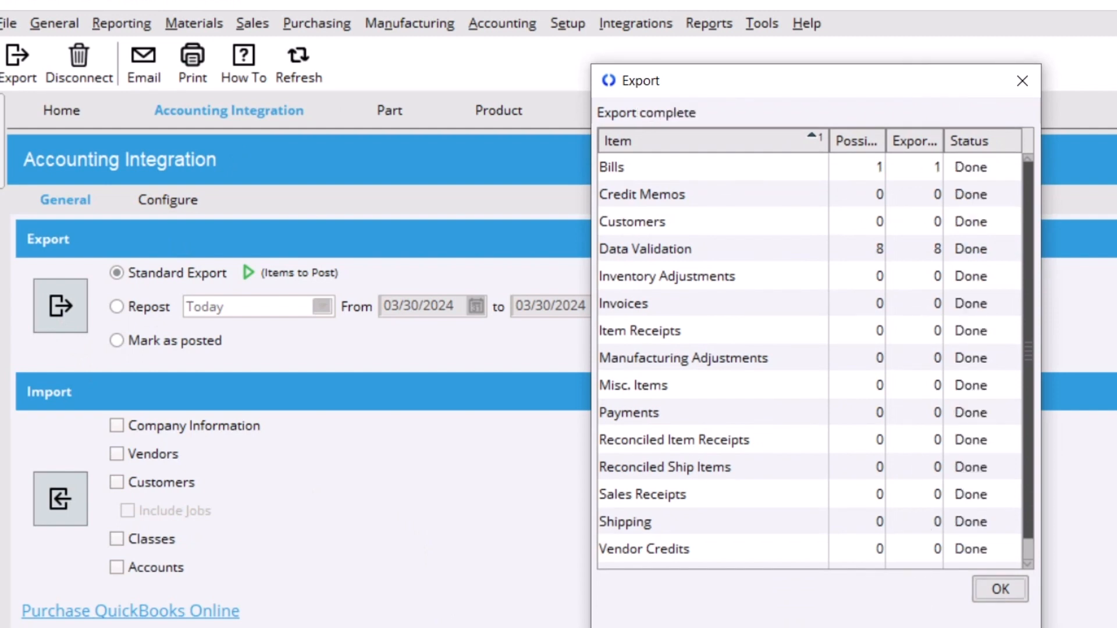
pyautogui.click(995, 588)
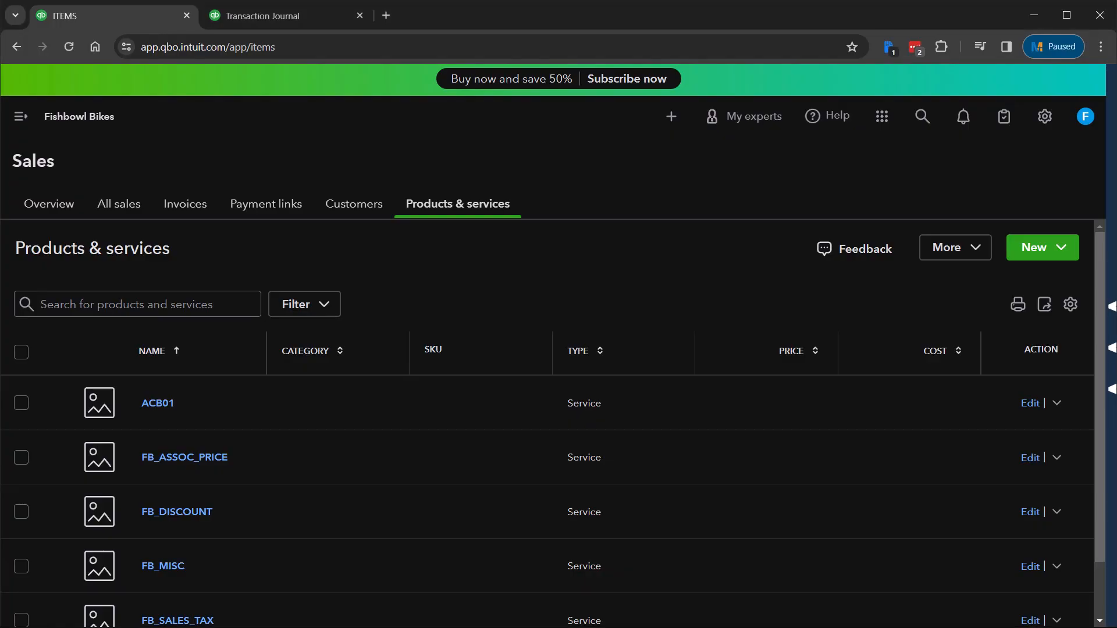
# - Check ACB01's income and expense accounts in QuickBooks Online against the product's income account in Fishbowl
pyautogui.press('F5')
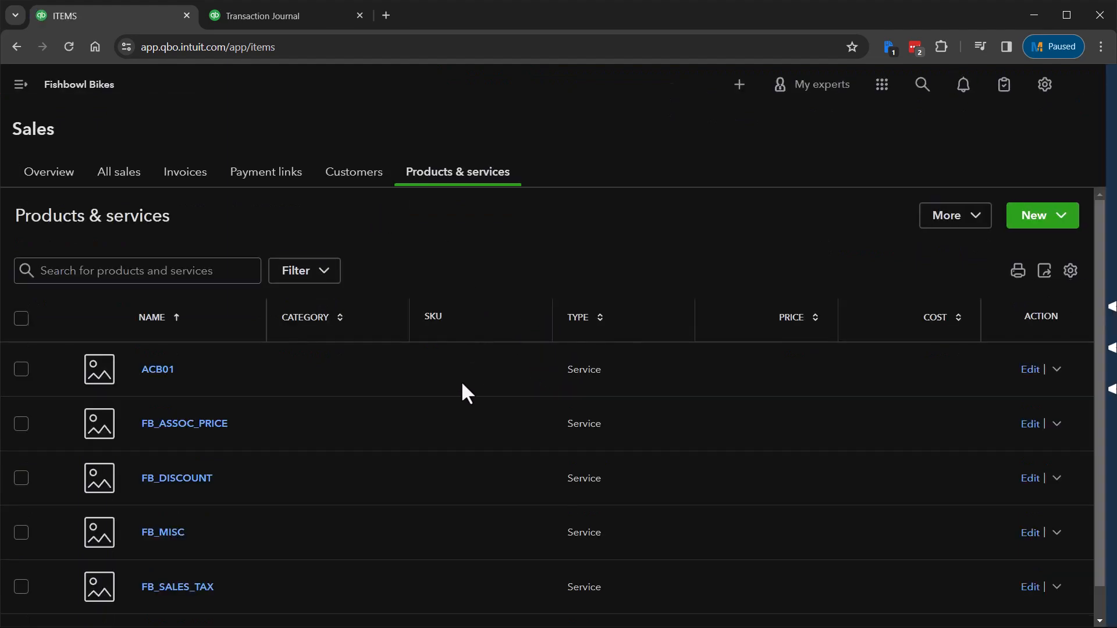
pyautogui.click(1028, 406)
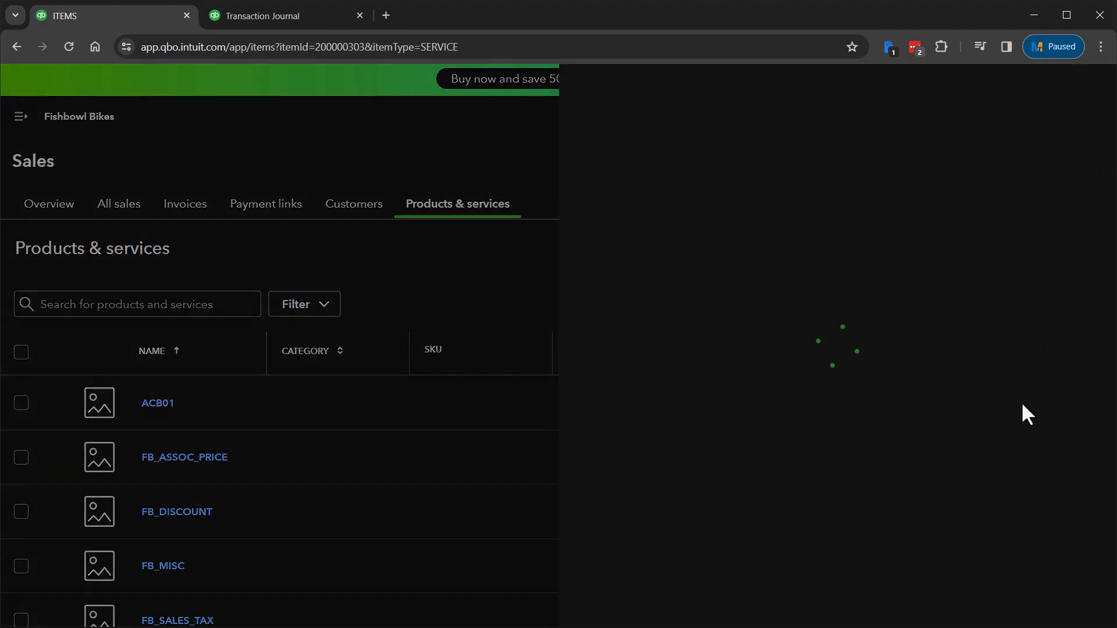
pyautogui.scroll(-5, 885, 394)
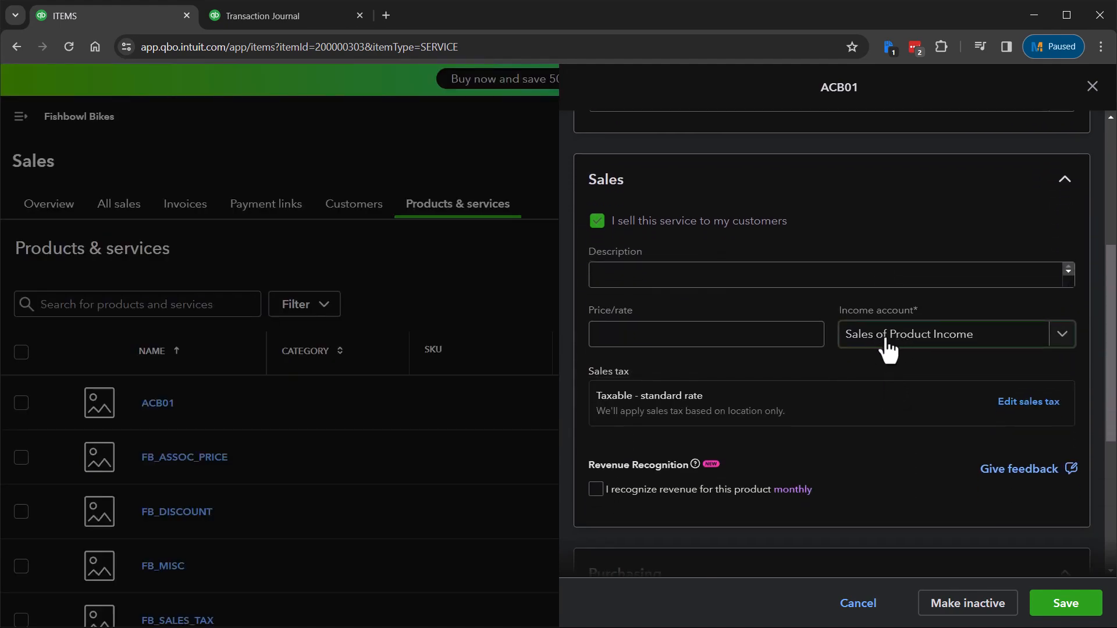
pyautogui.scroll(-4, 892, 352)
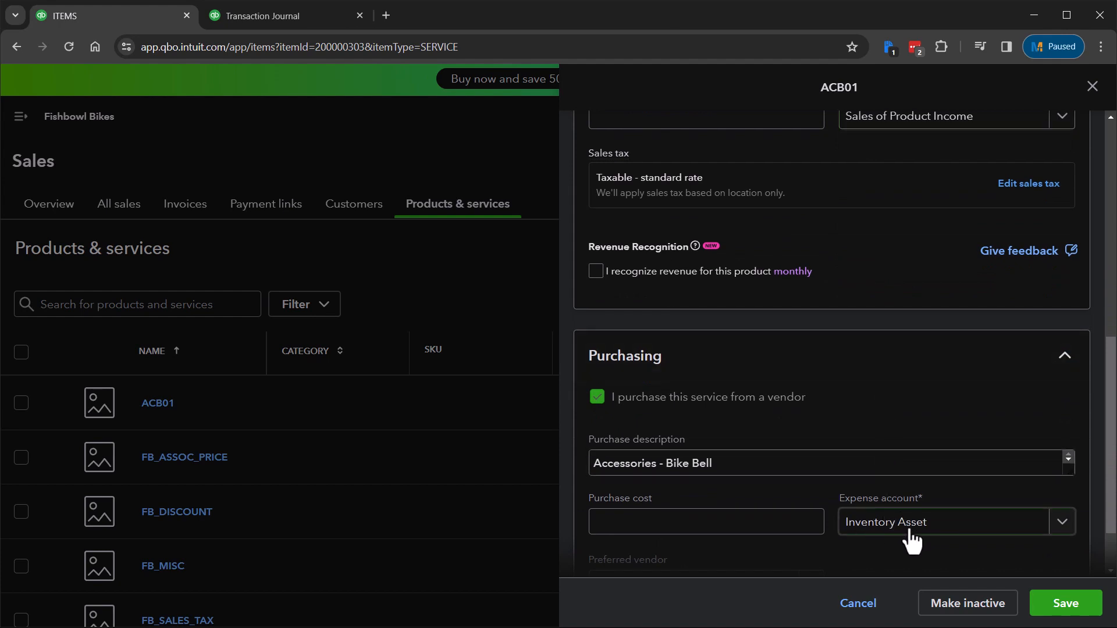
pyautogui.hotkey('alt', 'Tab')
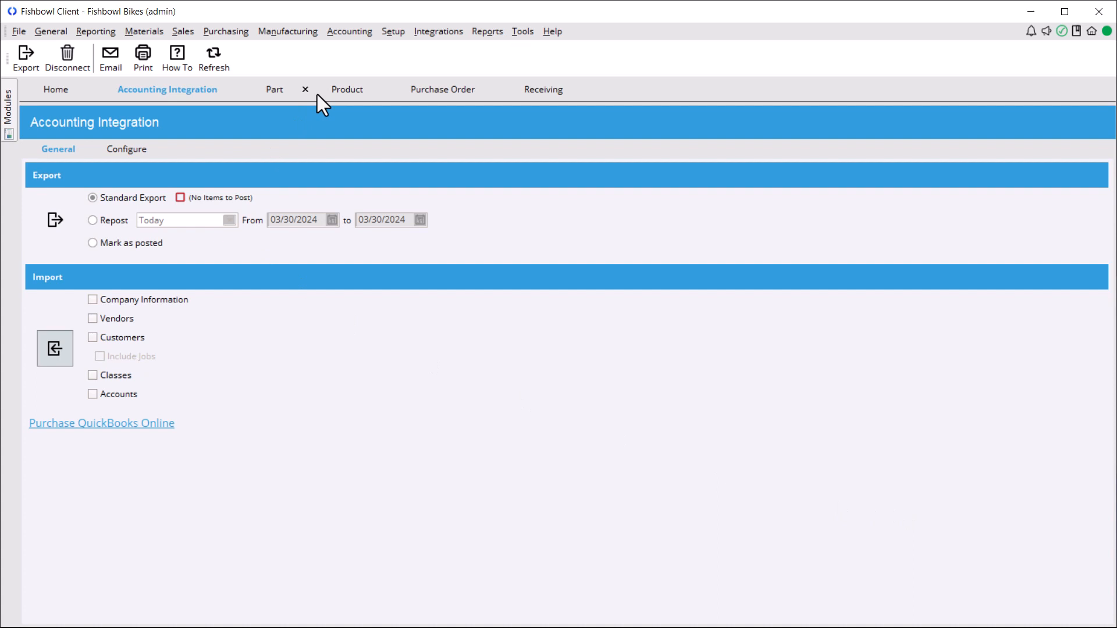
pyautogui.click(347, 97)
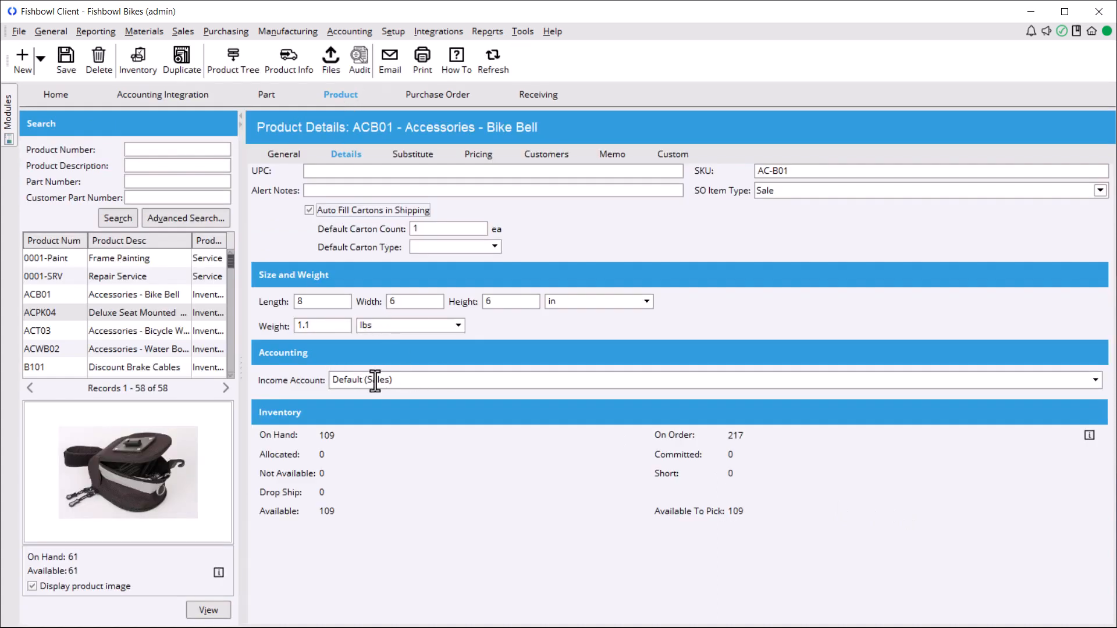
# - Compare ACB01's part accounts in Fishbowl with its income and expense accounts in QuickBooks Online, closing the item unchanged
pyautogui.click(259, 95)
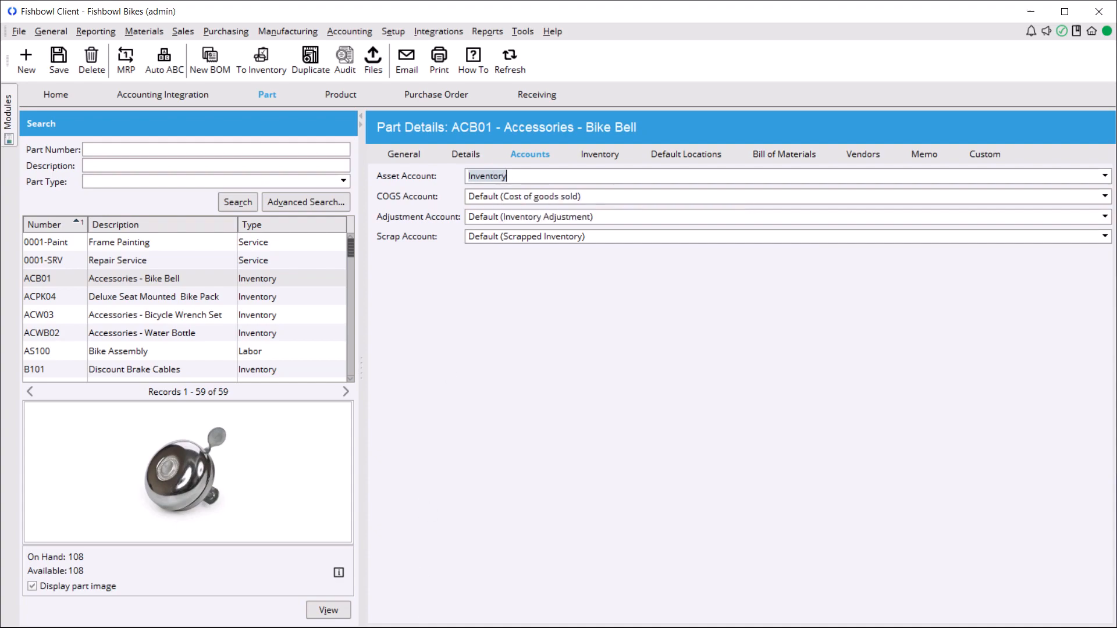
pyautogui.hotkey('alt', 'Tab')
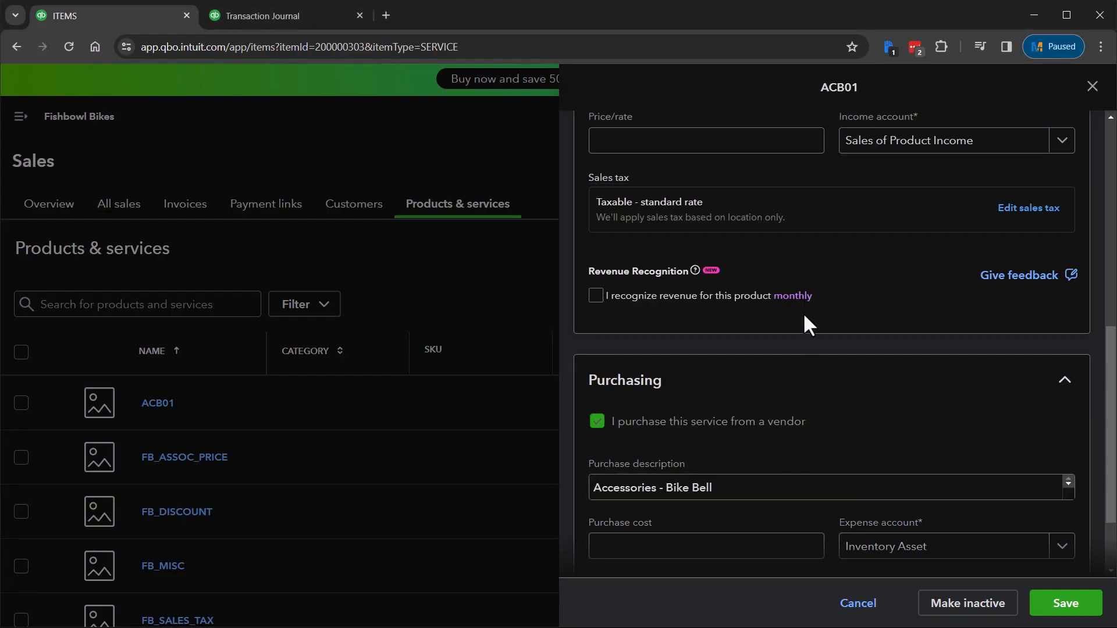
pyautogui.scroll(3, 803, 311)
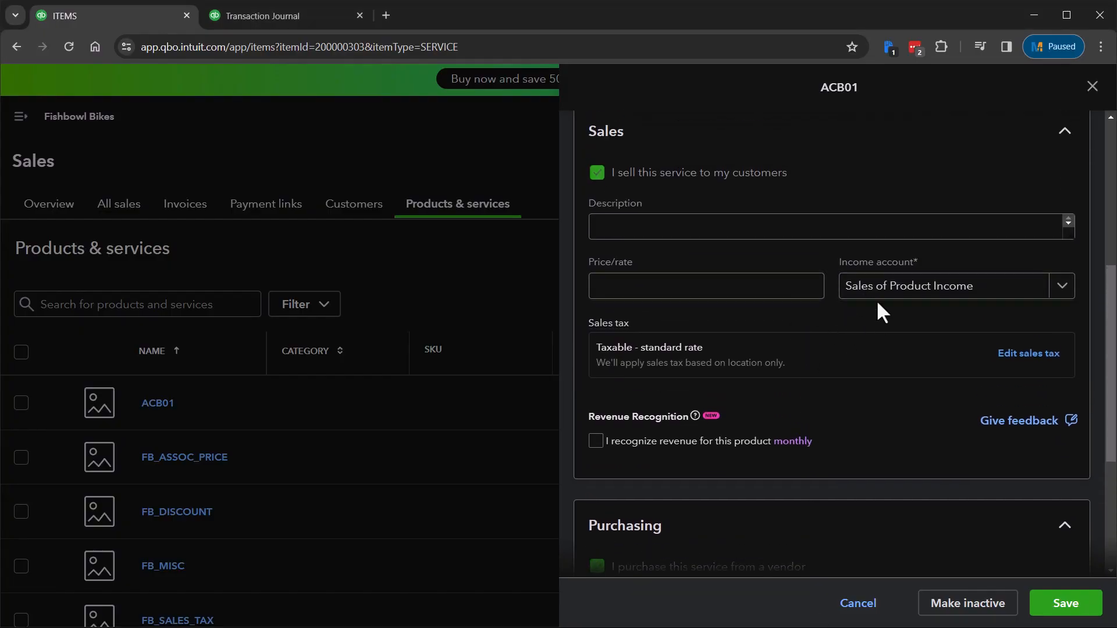
pyautogui.scroll(-3, 960, 326)
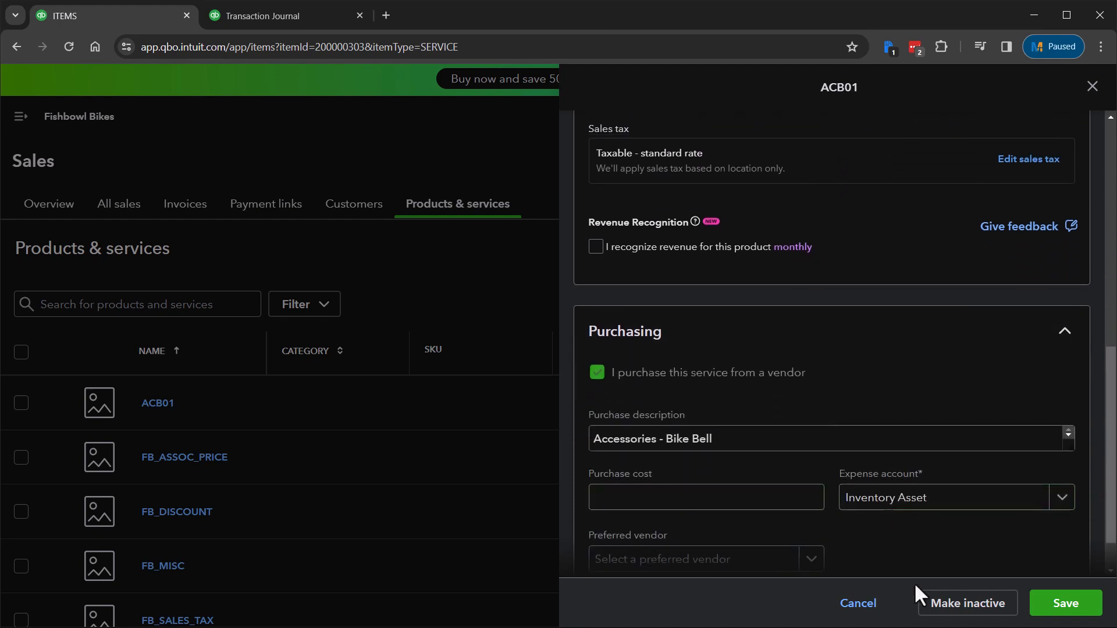
pyautogui.click(859, 603)
pyautogui.click(703, 408)
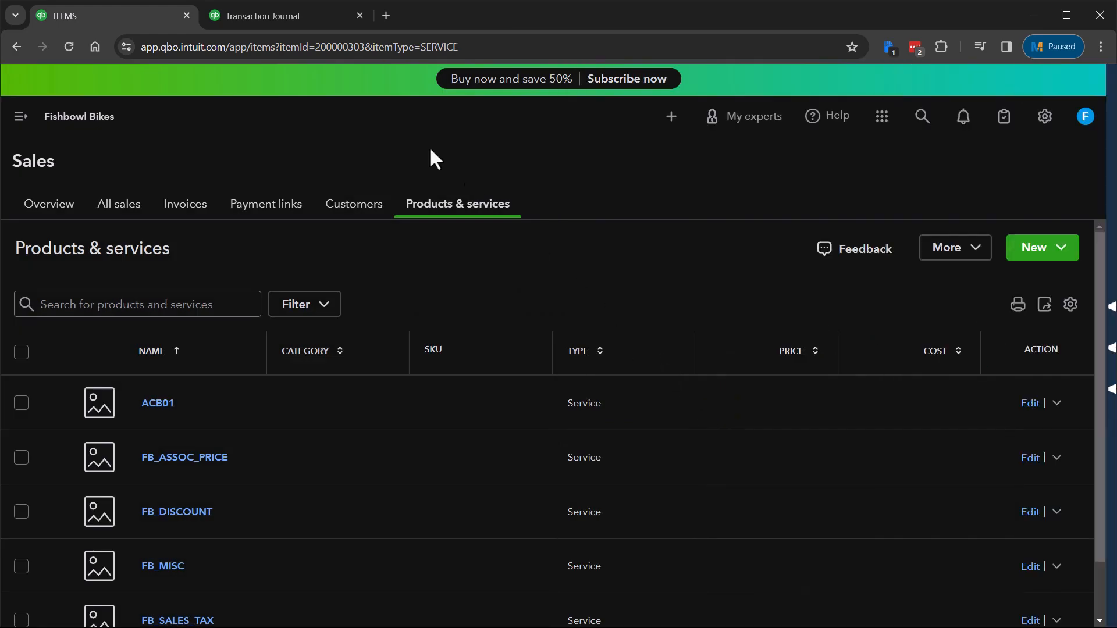
# - Find bill 2001 in QuickBooks Online and open its transaction journal to examine the accounts it posted to
pyautogui.click(310, 25)
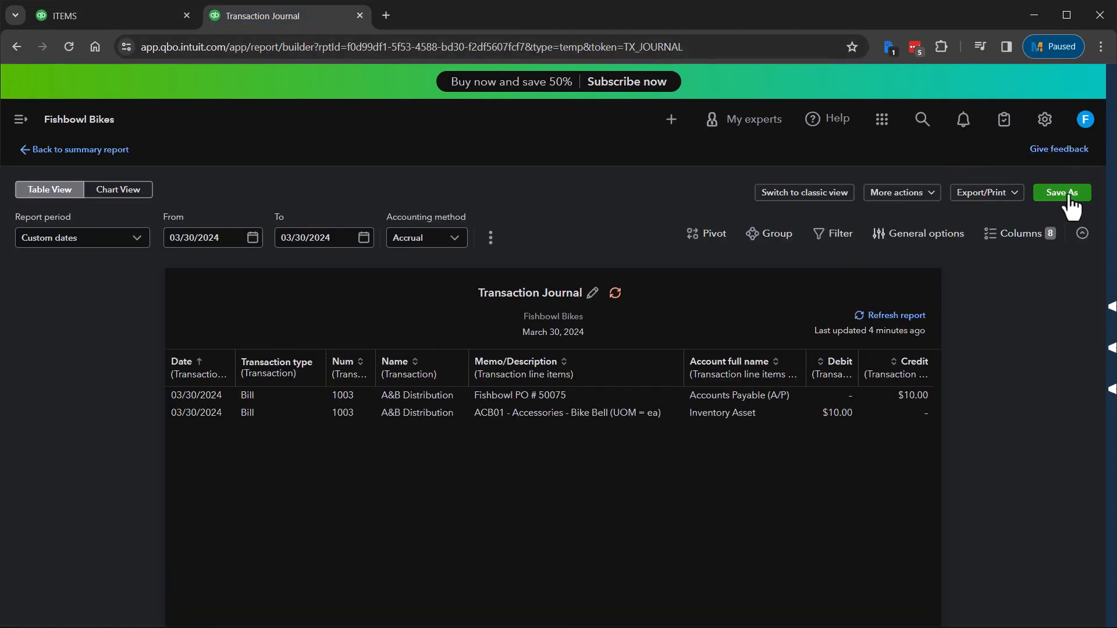
pyautogui.click(922, 119)
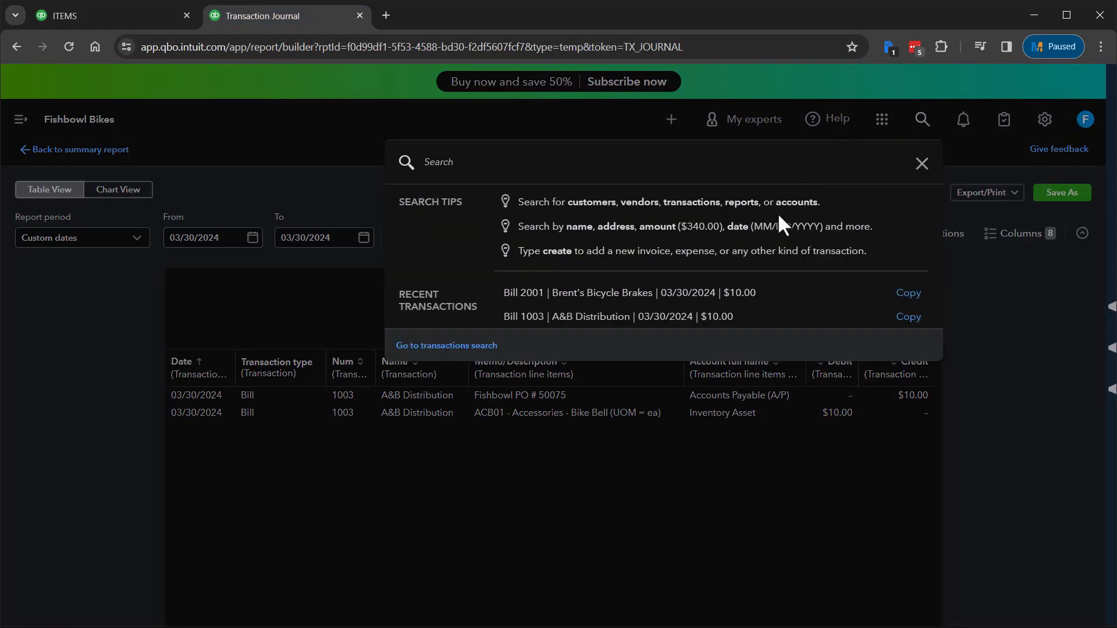
pyautogui.click(525, 299)
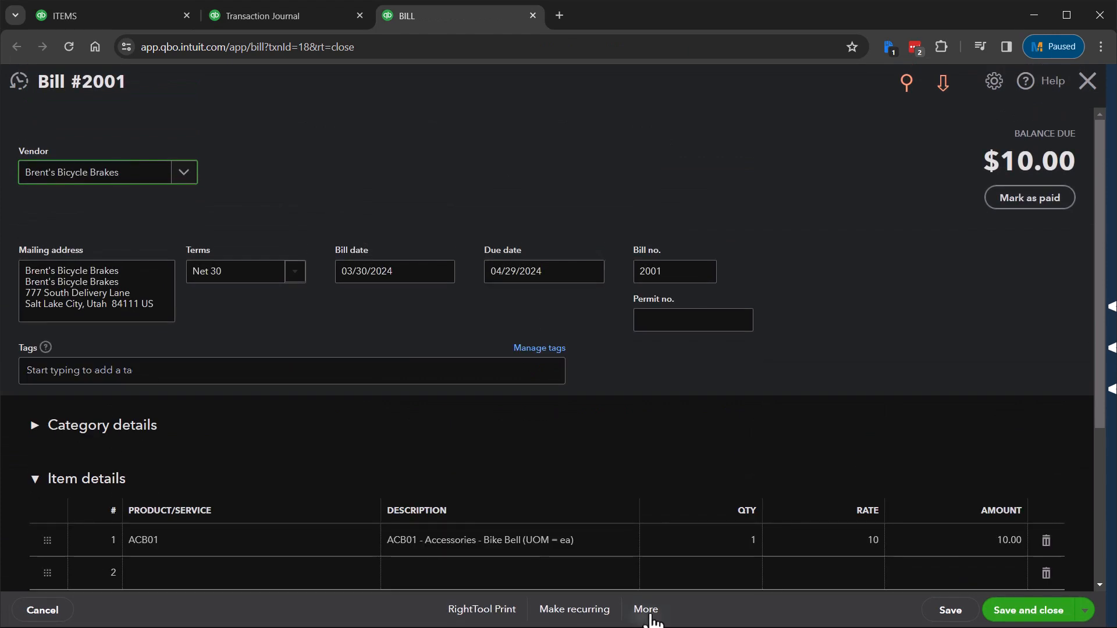
pyautogui.click(647, 610)
pyautogui.click(647, 548)
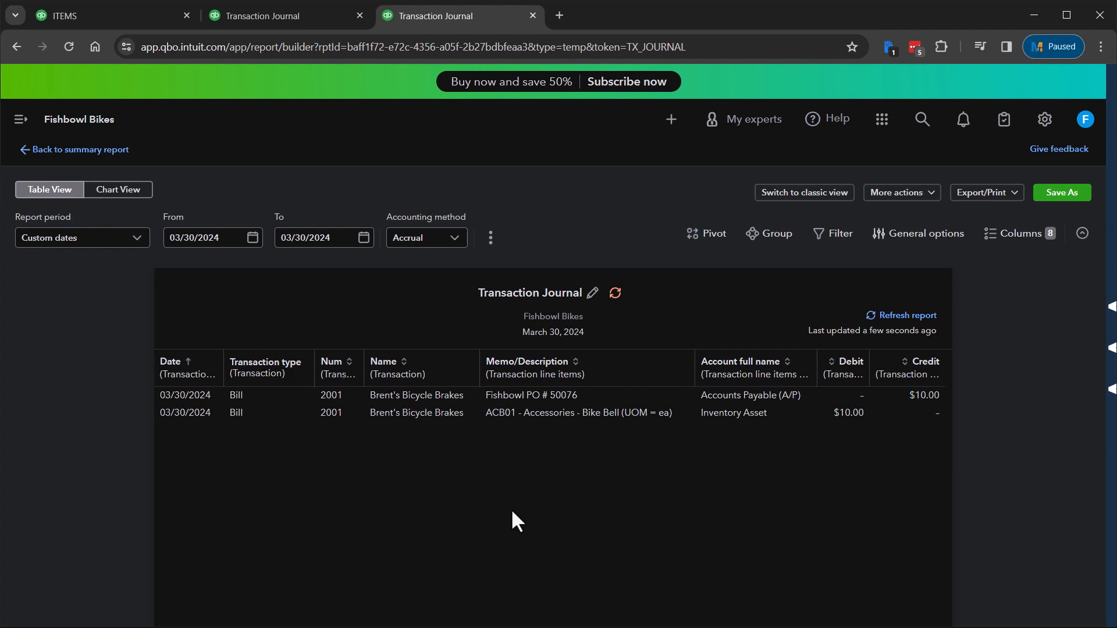
# - Open item ACB01 in Products & services for editing and set its income account to Sales
pyautogui.click(90, 17)
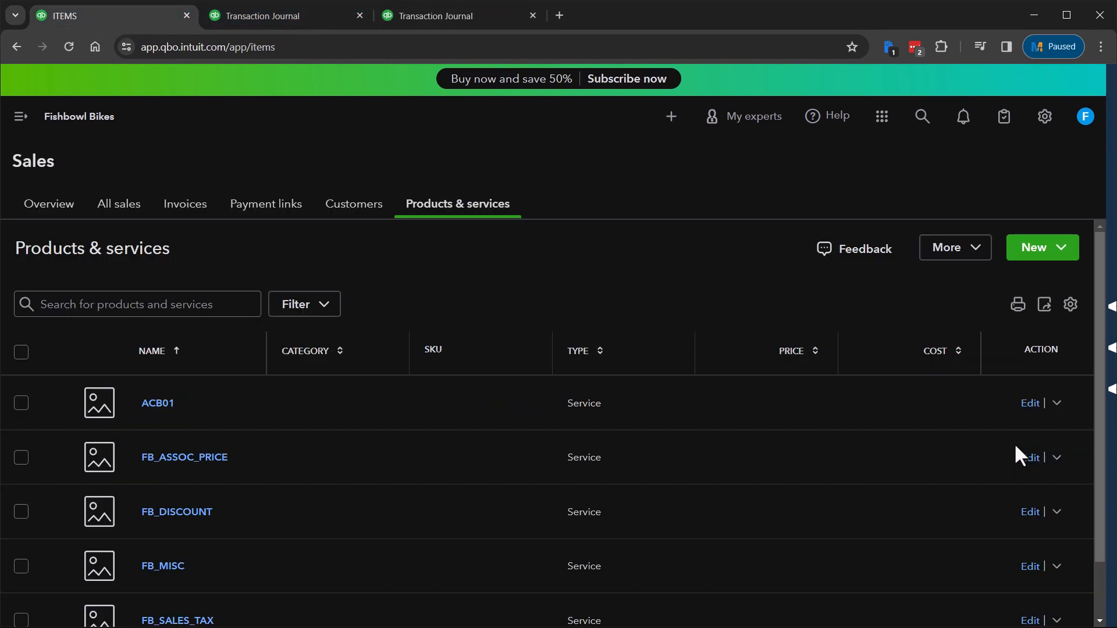
pyautogui.click(1030, 404)
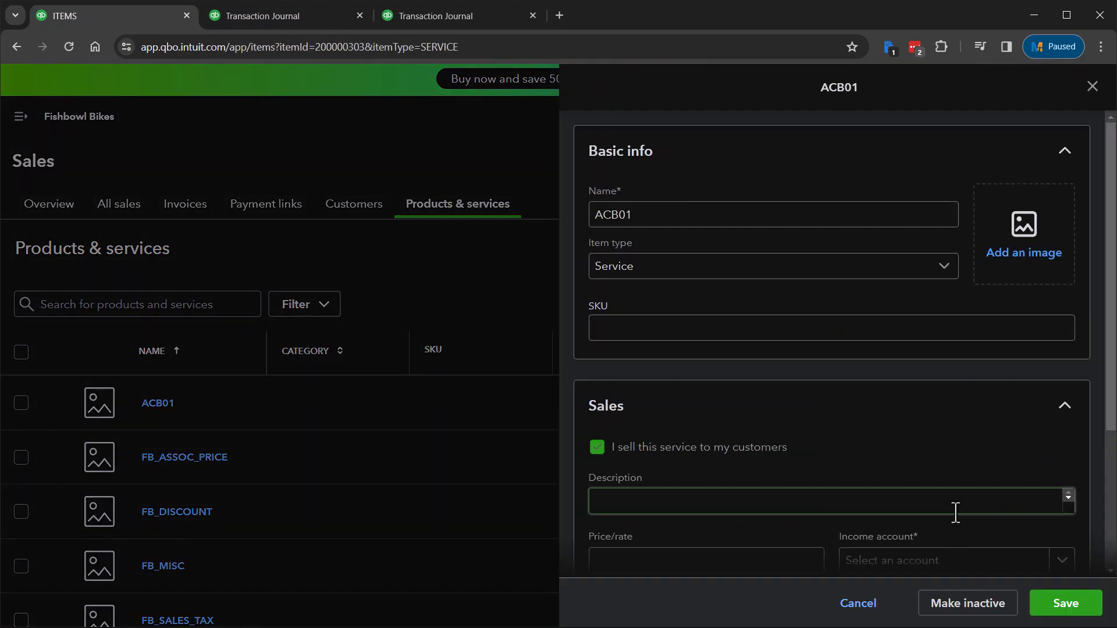
pyautogui.scroll(-4, 885, 477)
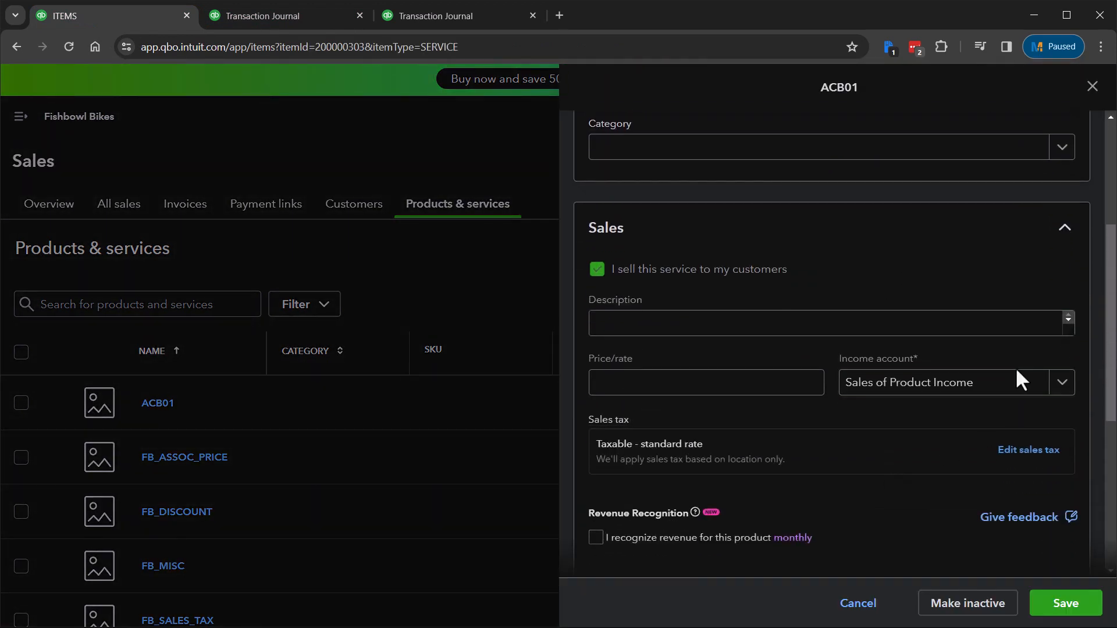
pyautogui.click(996, 372)
pyautogui.write('sales')
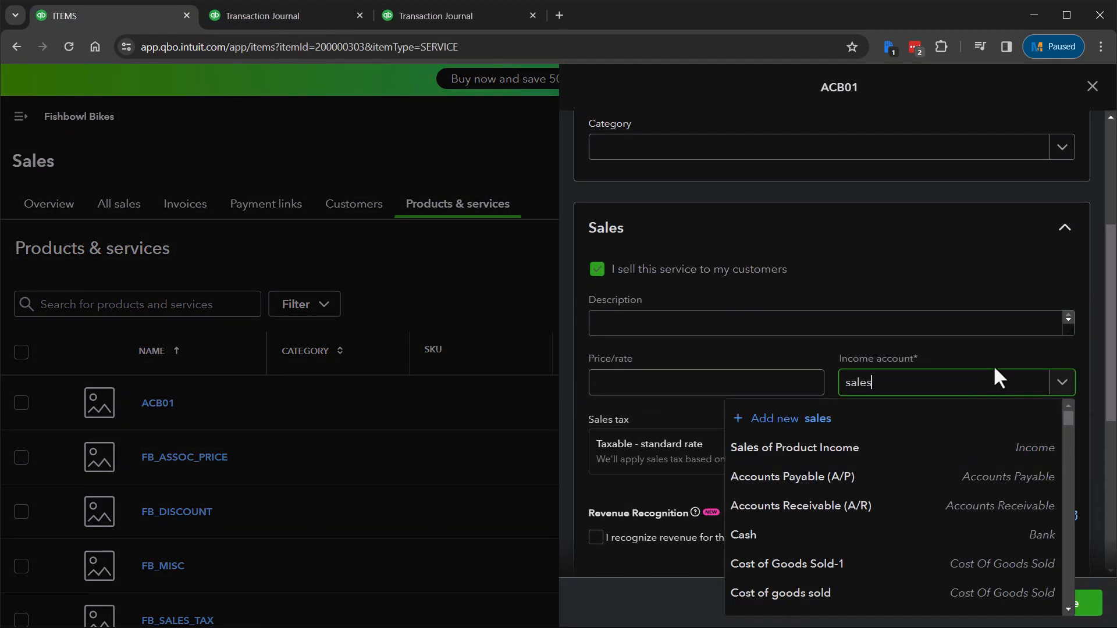
pyautogui.click(925, 457)
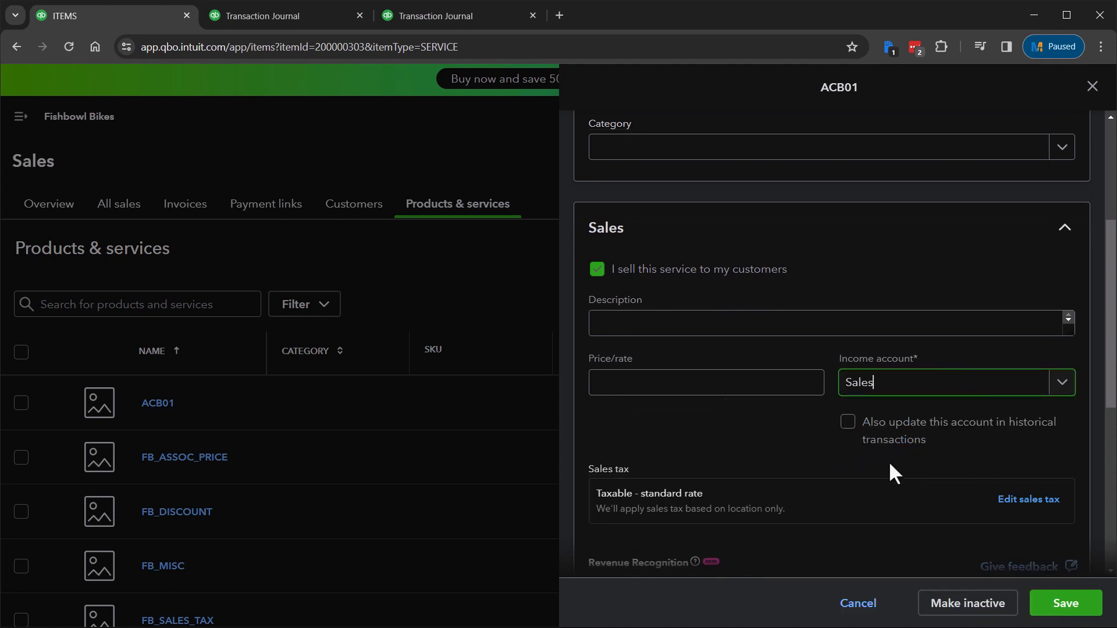
# - Set ACB01's expense account to Inventory, have that account also updated in historical transactions, and save the item
pyautogui.scroll(-6, 886, 475)
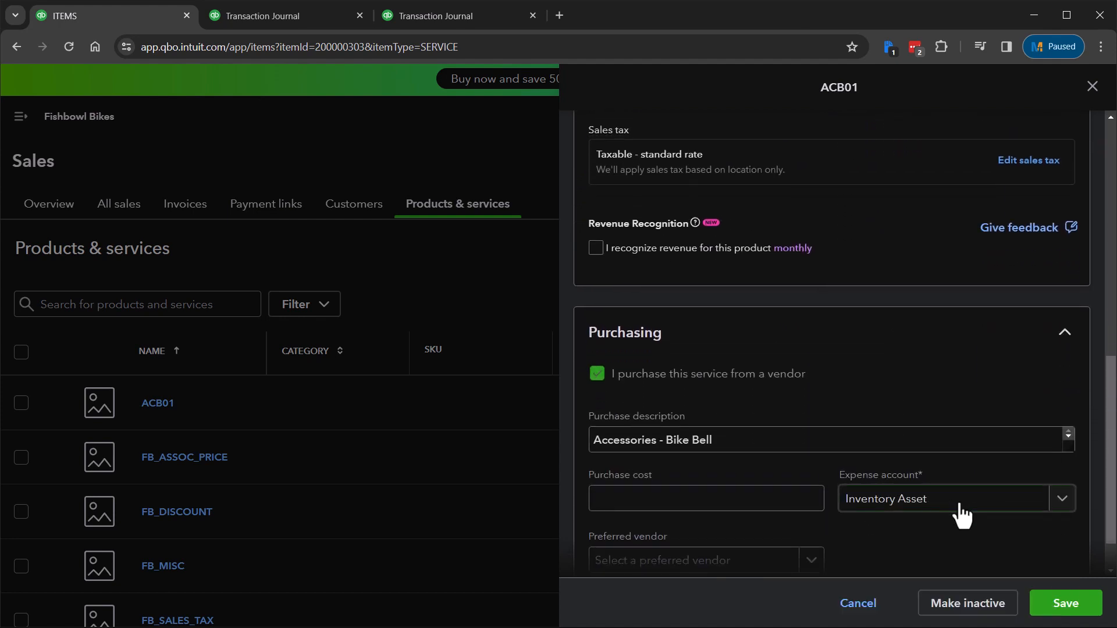
pyautogui.click(955, 500)
pyautogui.write('i')
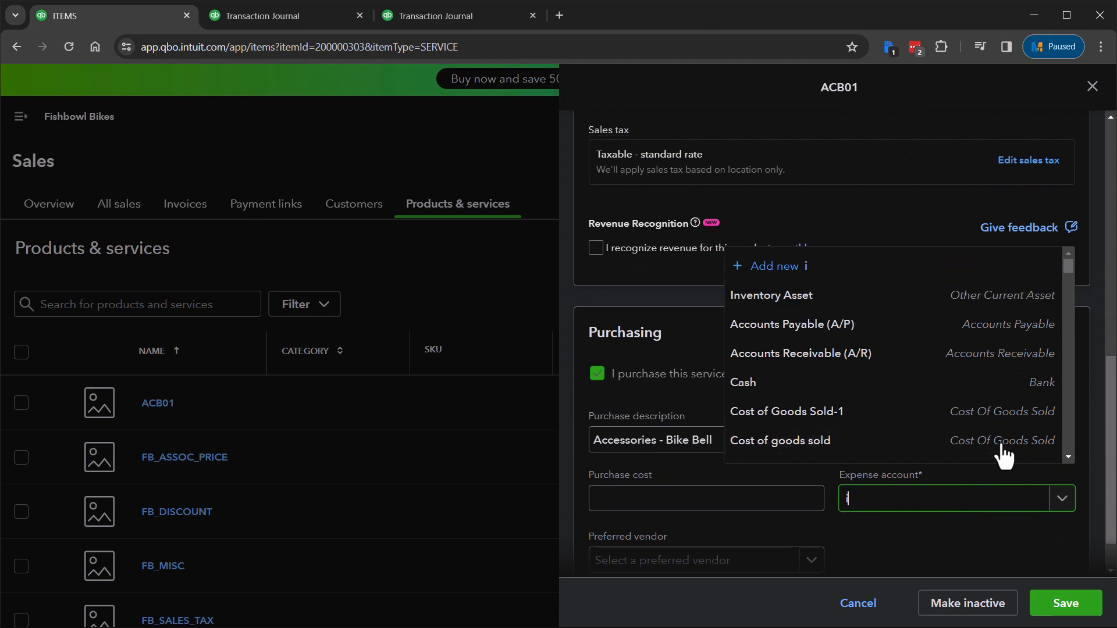
pyautogui.write('nventory')
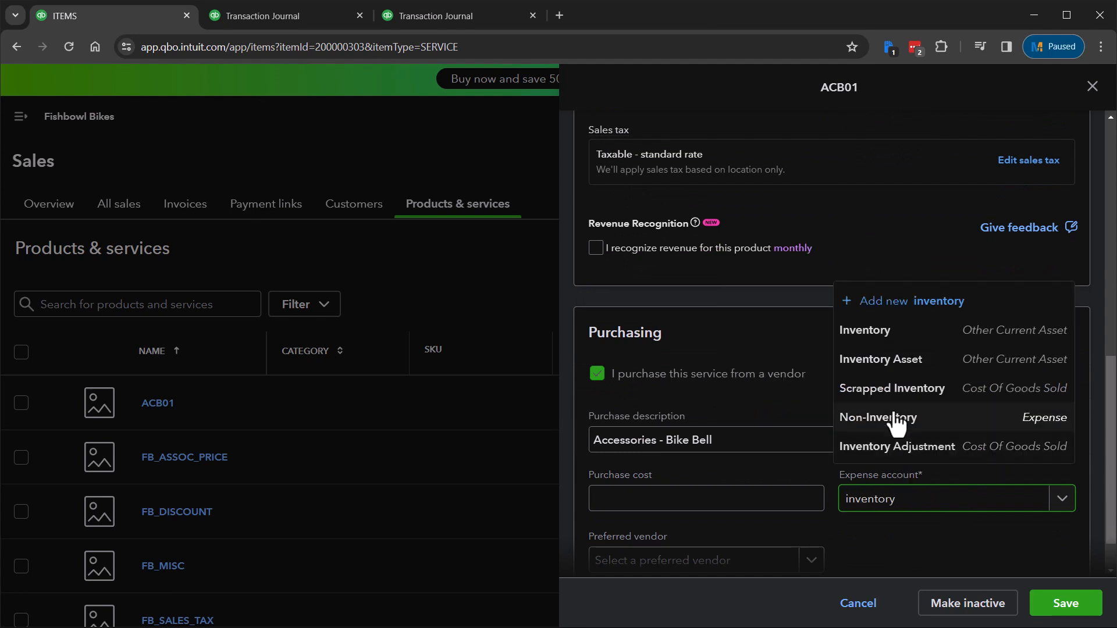
pyautogui.click(888, 331)
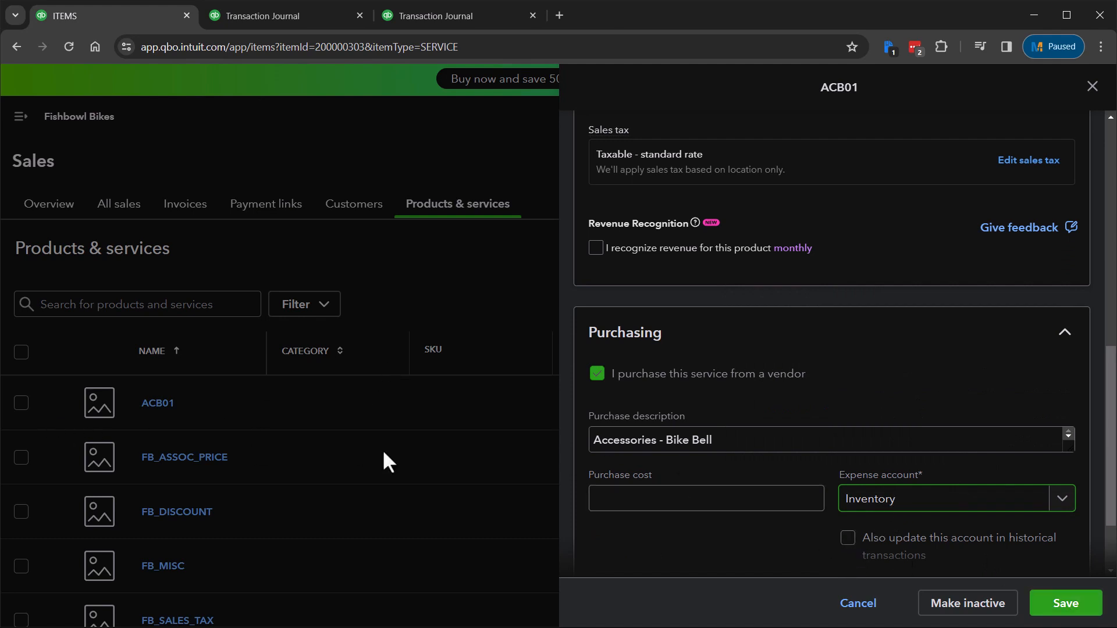
pyautogui.click(847, 553)
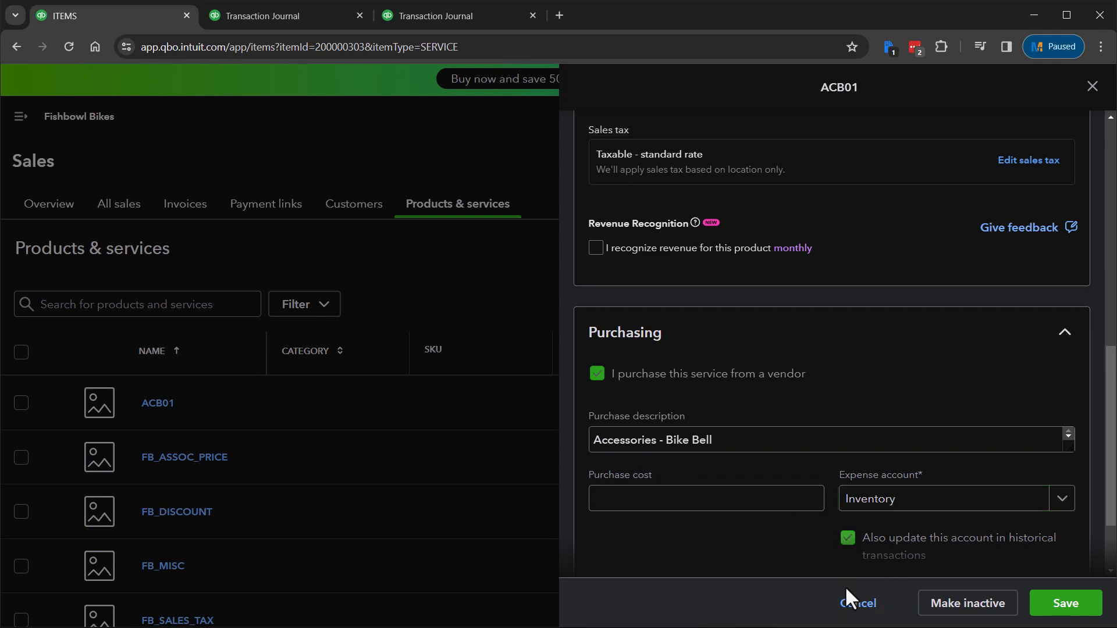
pyautogui.click(1062, 608)
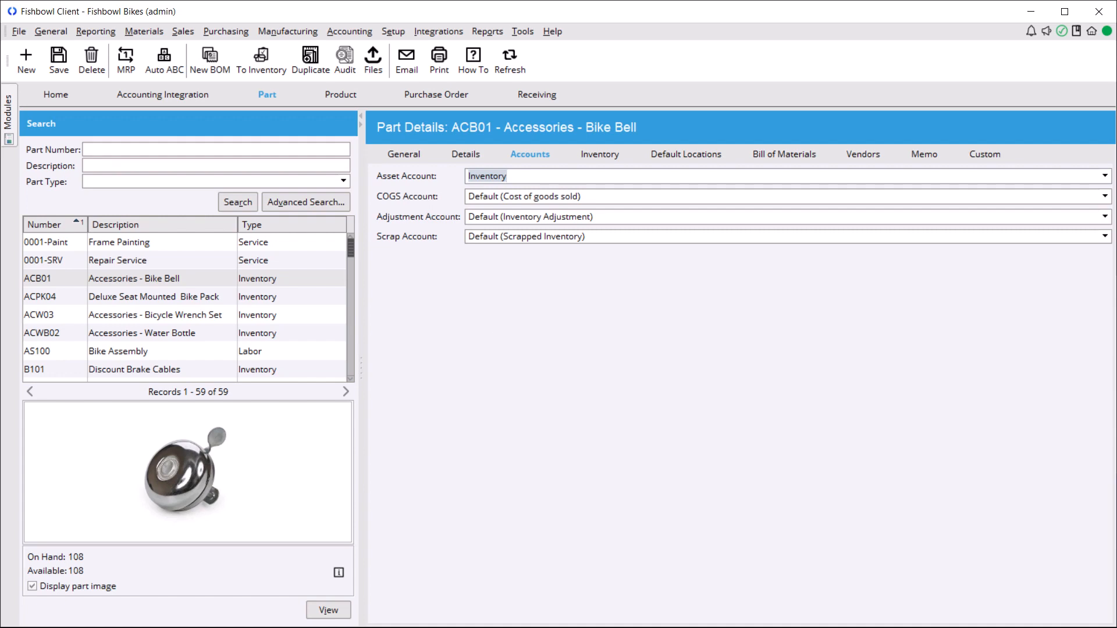
# - Switch to Fishbowl and open the Accounting Integration module
pyautogui.hotkey('alt', 'Tab')
pyautogui.click(341, 31)
pyautogui.click(350, 47)
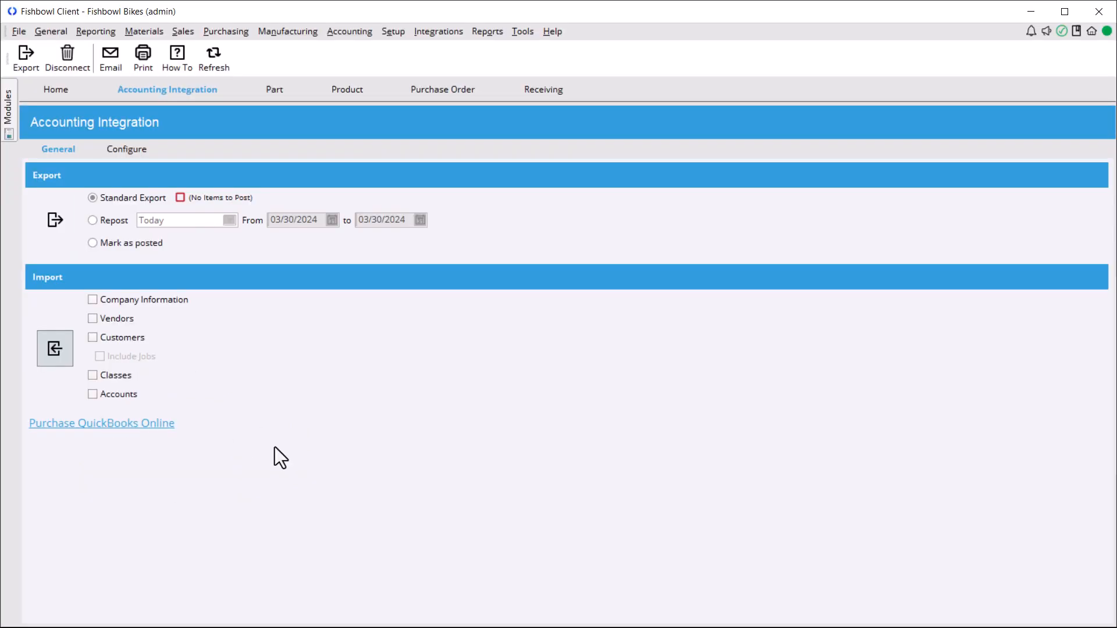
pyautogui.click(20, 32)
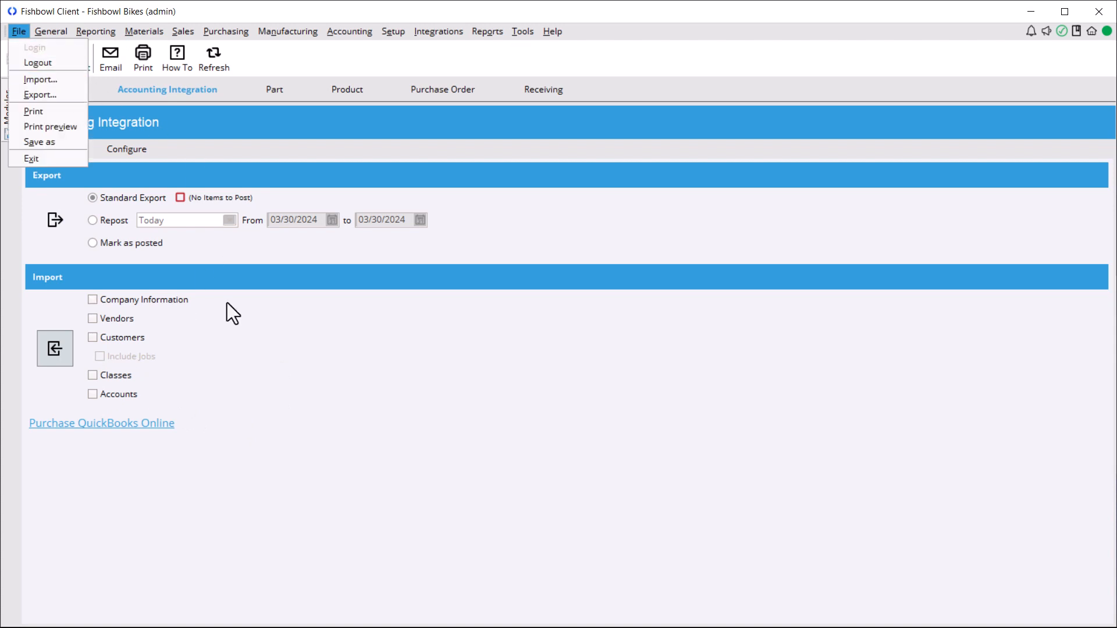
pyautogui.click(470, 378)
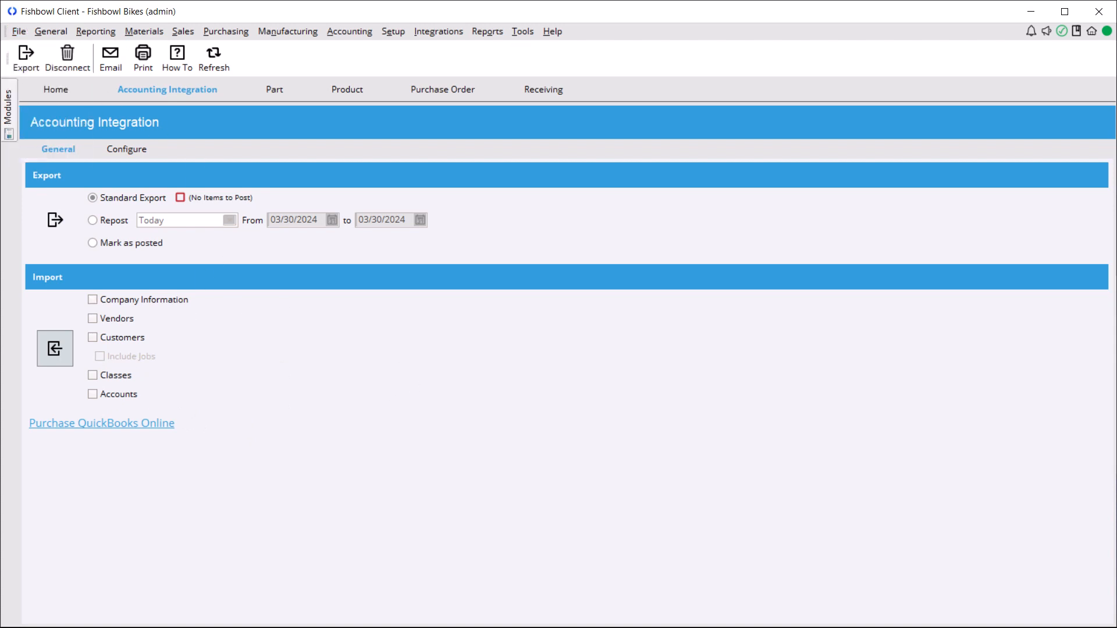